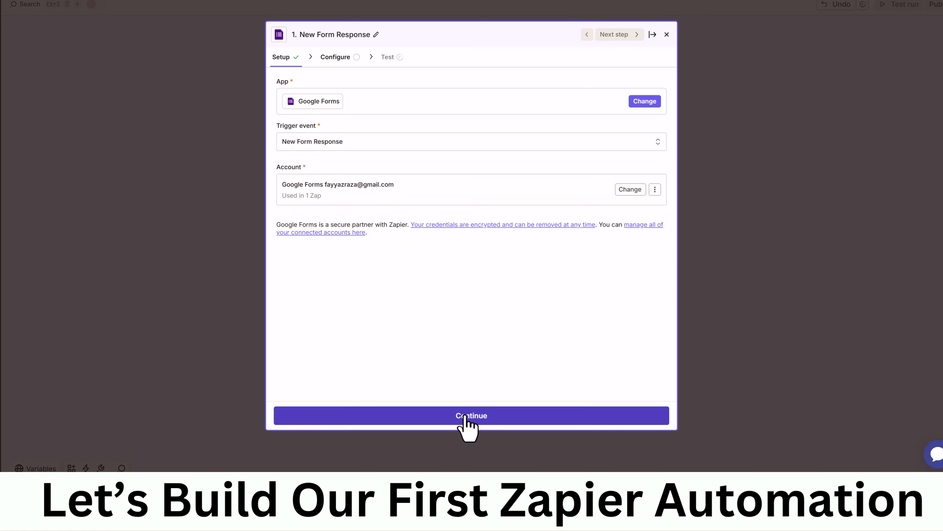
# Select the Zapier Contact Information form and fill in a test response's name, email, address and phone
pyautogui.click(467, 416)
pyautogui.click(344, 208)
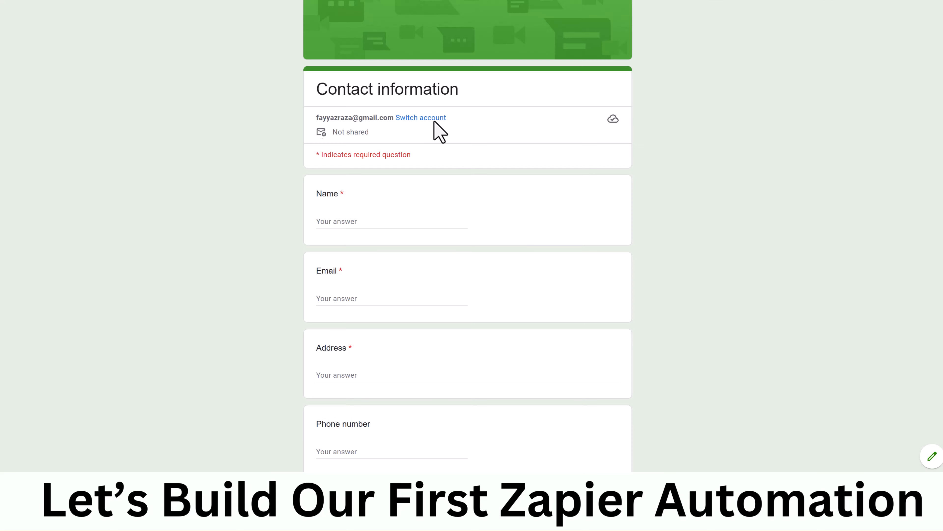
pyautogui.click(392, 219)
pyautogui.write('Fayyaz Ahmed')
pyautogui.press('Tab')
pyautogui.press('Tab')
pyautogui.write('Lahore, Pakistan')
pyautogui.press('Tab')
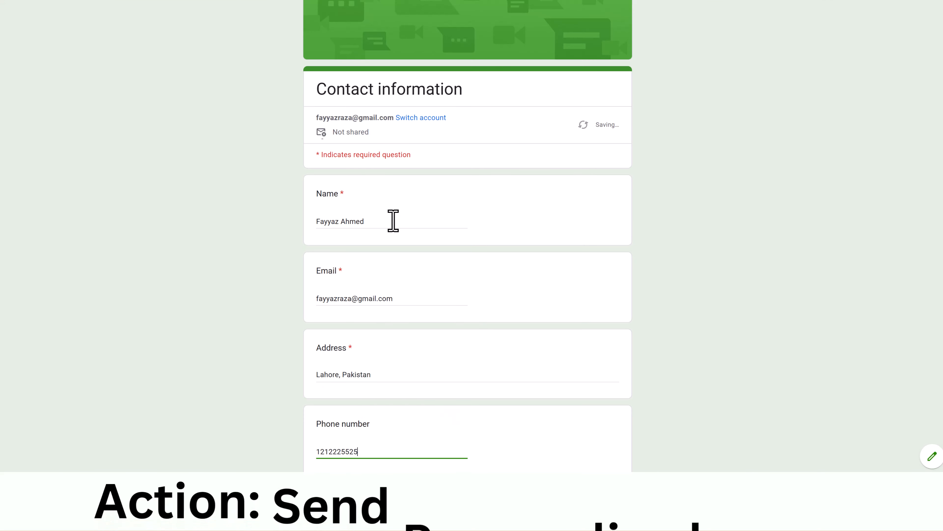
# Add the comment 'This is for youtube and zapier tutorial', submit, and use the new response as test data
pyautogui.scroll(-5, 393, 221)
pyautogui.click(388, 343)
pyautogui.write('This is for youtube and zapier tutorial')
pyautogui.click(327, 384)
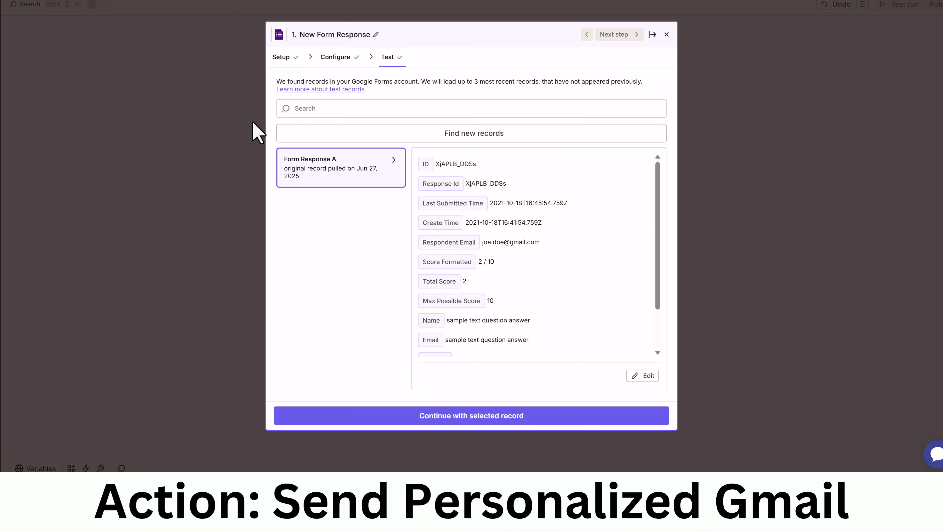
pyautogui.click(483, 136)
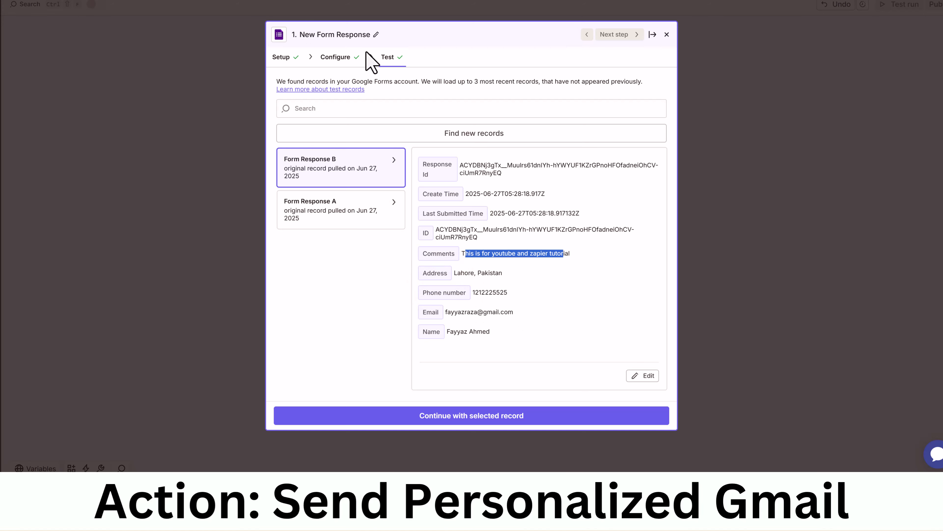
pyautogui.click(503, 418)
# Add a Gmail Send Email action using the connected Gmail account
pyautogui.click(476, 62)
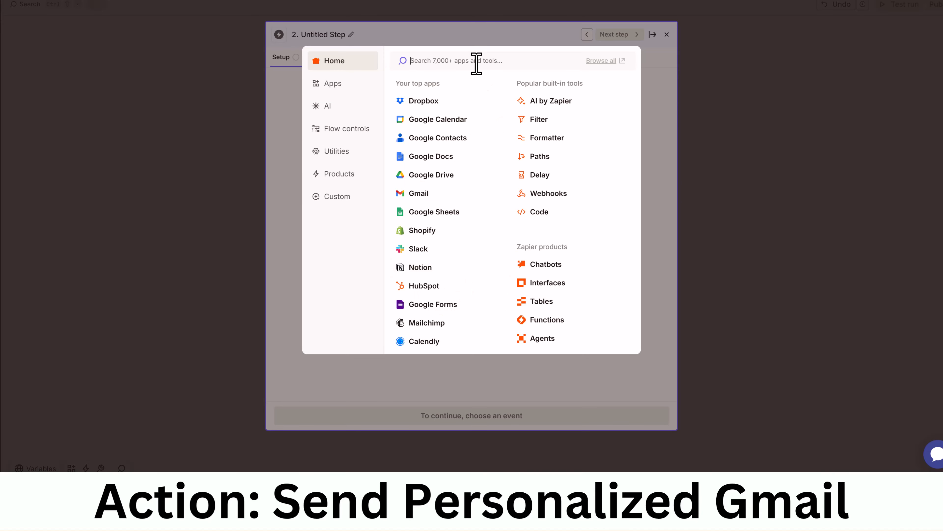
pyautogui.write('gmail')
pyautogui.click(480, 89)
pyautogui.click(647, 185)
pyautogui.click(455, 244)
pyautogui.click(366, 143)
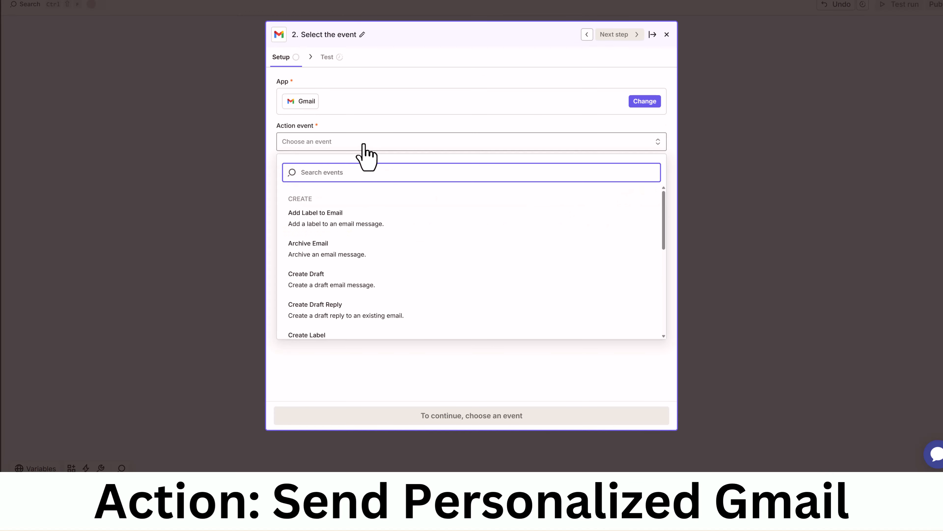
pyautogui.click(330, 222)
pyautogui.click(472, 415)
# Map the respondent's Email answer into the To field
pyautogui.click(650, 97)
pyautogui.click(354, 289)
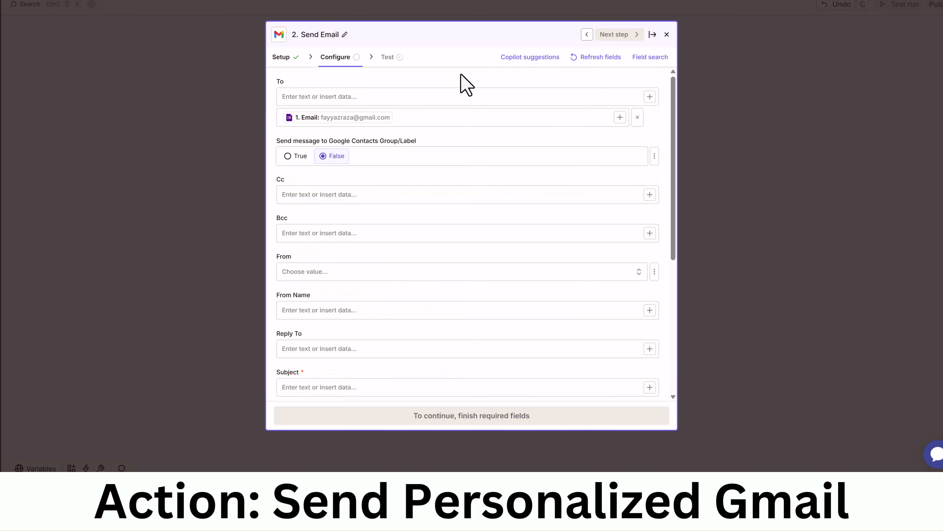
pyautogui.click(650, 97)
pyautogui.press('Escape')
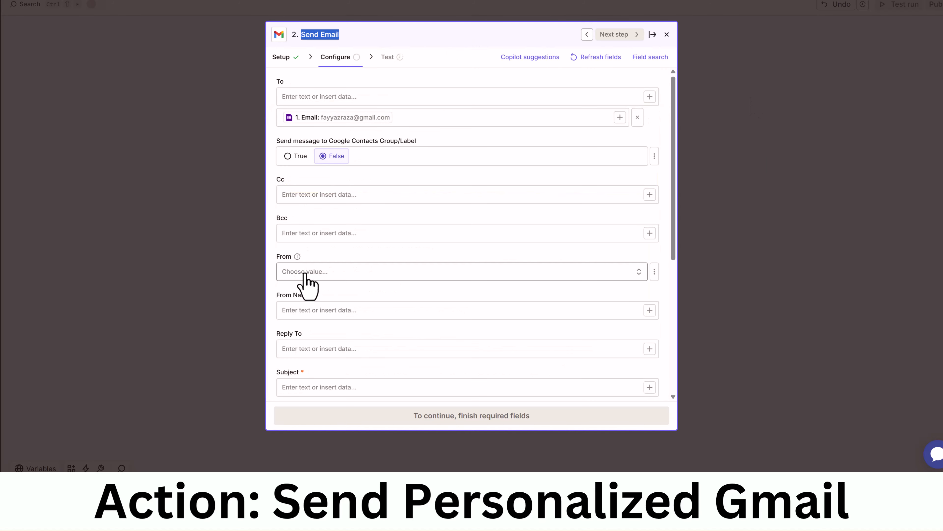
pyautogui.scroll(-3, 422, 221)
# Set the Subject to 'Contact form received -' followed by the respondent's Name
pyautogui.click(368, 283)
pyautogui.write('Contact form received -')
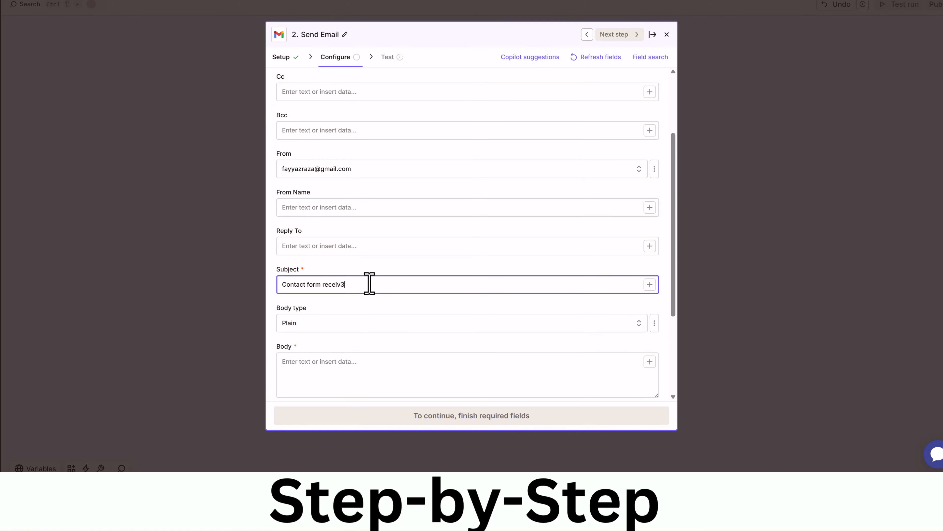
pyautogui.scroll(-1, 520, 257)
pyautogui.click(650, 233)
pyautogui.scroll(-1, 372, 372)
pyautogui.click(336, 358)
pyautogui.press('Escape')
pyautogui.scroll(-1, 427, 260)
# In the email Body, replace the placeholders with the respondent's Name and Email answers
pyautogui.click(423, 297)
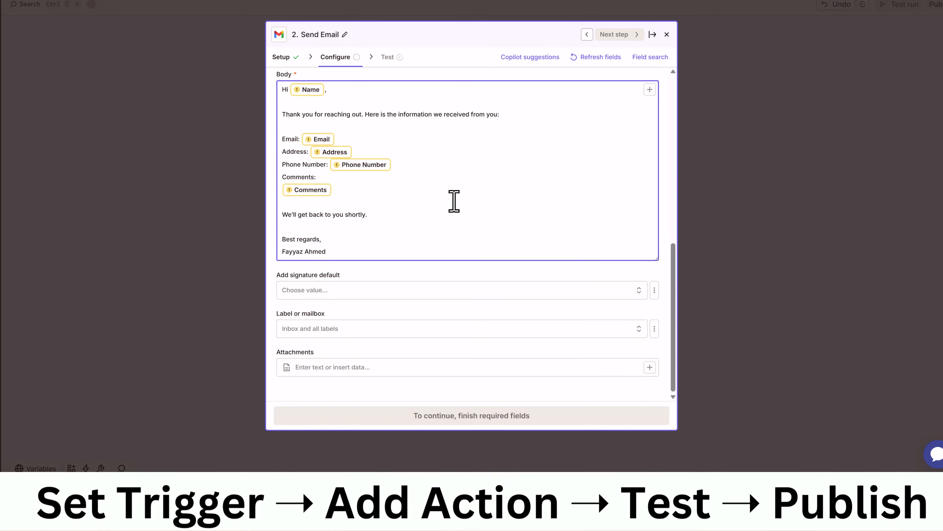
pyautogui.scroll(3, 453, 202)
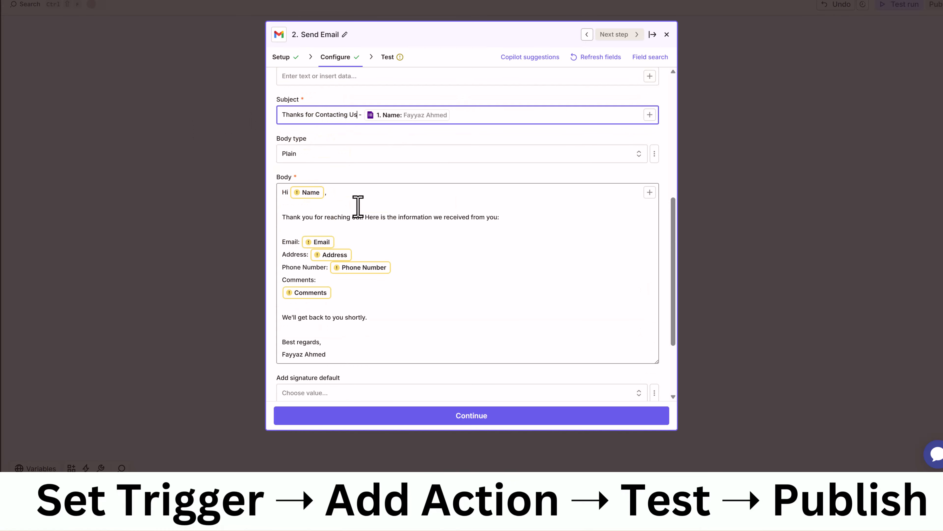
pyautogui.click(320, 193)
pyautogui.press('BackSpace')
pyautogui.click(650, 194)
pyautogui.scroll(-3, 464, 283)
pyautogui.click(343, 360)
pyautogui.scroll(2, 340, 268)
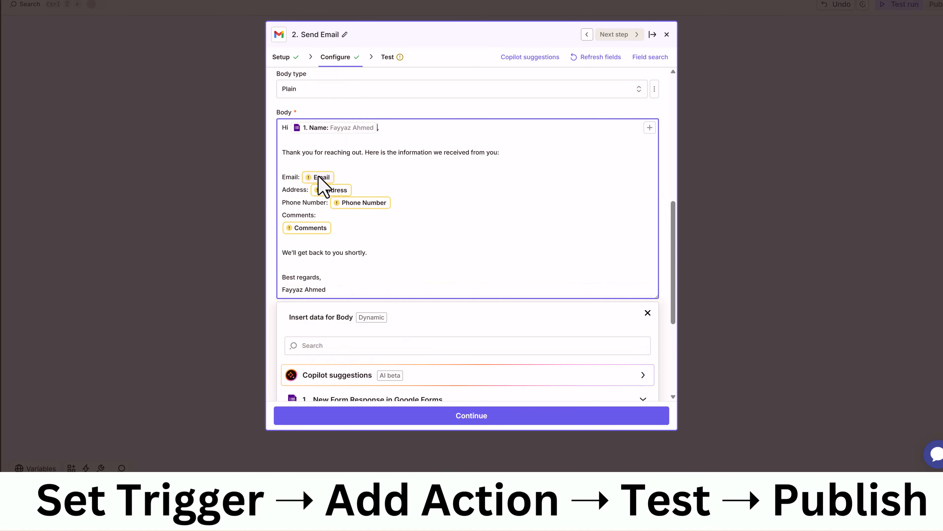
pyautogui.click(320, 177)
pyautogui.scroll(-3, 334, 268)
pyautogui.click(346, 330)
# Map Address, Phone number and Comments into the Body, test the action, and rename the Zap 'Send Email'
pyautogui.scroll(4, 339, 275)
pyautogui.click(349, 321)
pyautogui.click(375, 205)
pyautogui.scroll(-5, 375, 194)
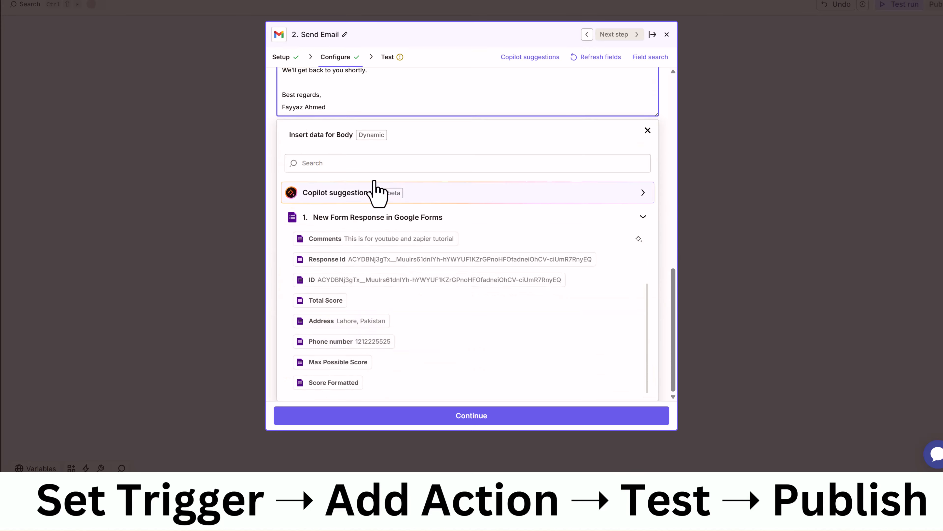
pyautogui.click(346, 340)
pyautogui.click(325, 249)
pyautogui.press('BackSpace')
pyautogui.press('BackSpace')
pyautogui.scroll(-5, 396, 316)
pyautogui.click(319, 240)
pyautogui.scroll(5, 337, 223)
pyautogui.scroll(-5, 379, 213)
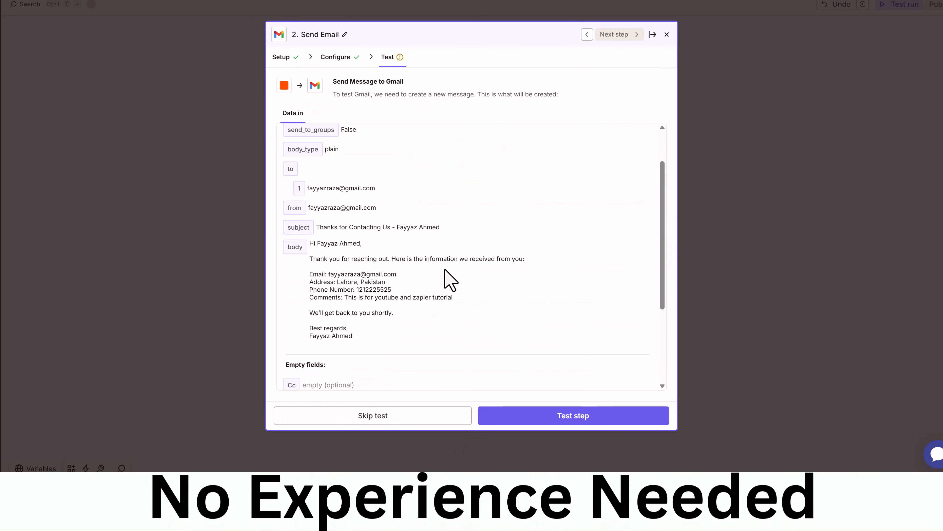
pyautogui.click(549, 417)
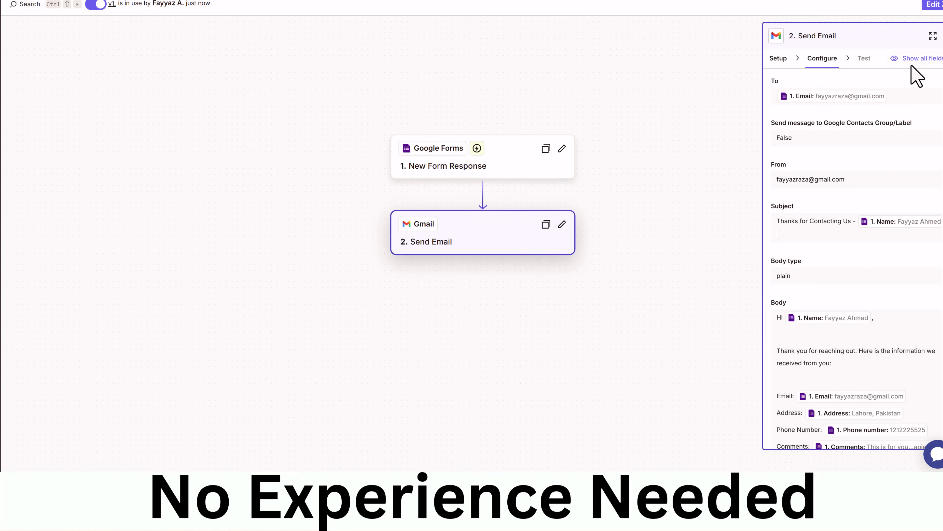
pyautogui.click(583, 265)
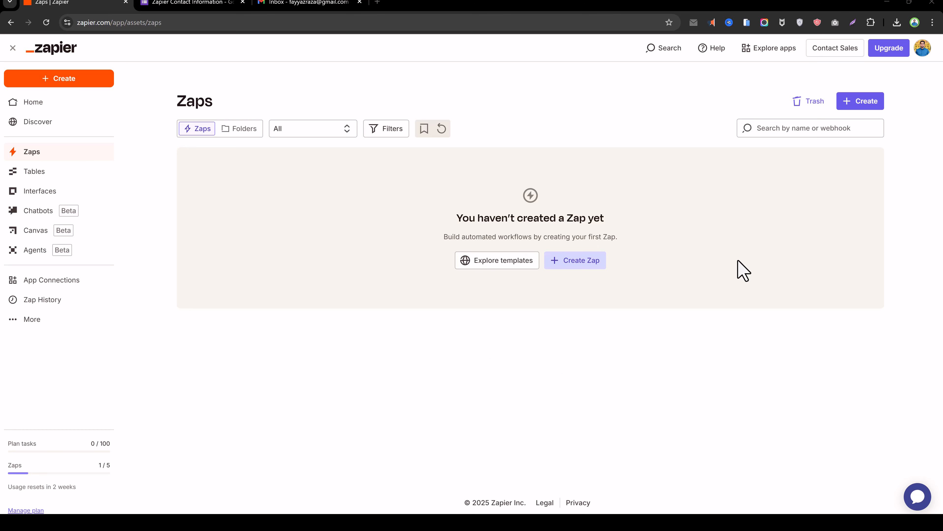
# Start a new untitled Zap from the Create menu on the Zaps page
pyautogui.click(862, 105)
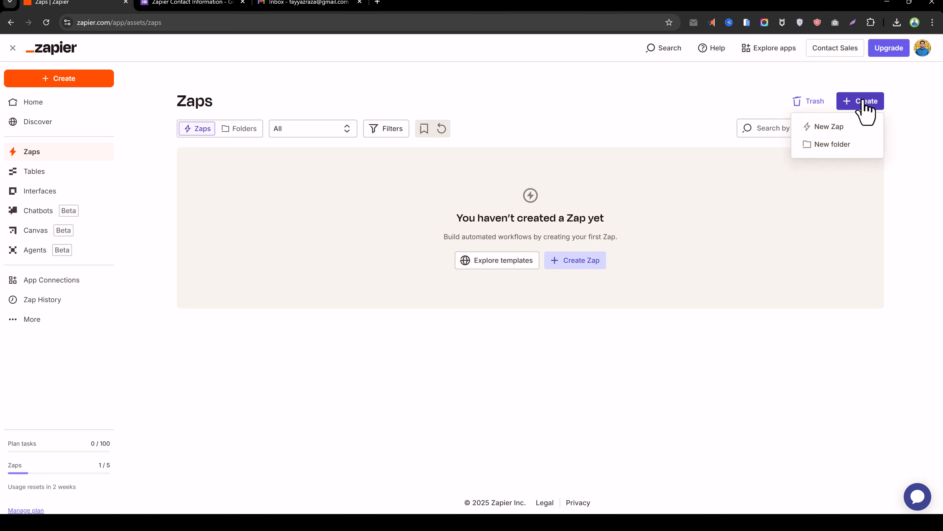
pyautogui.click(850, 130)
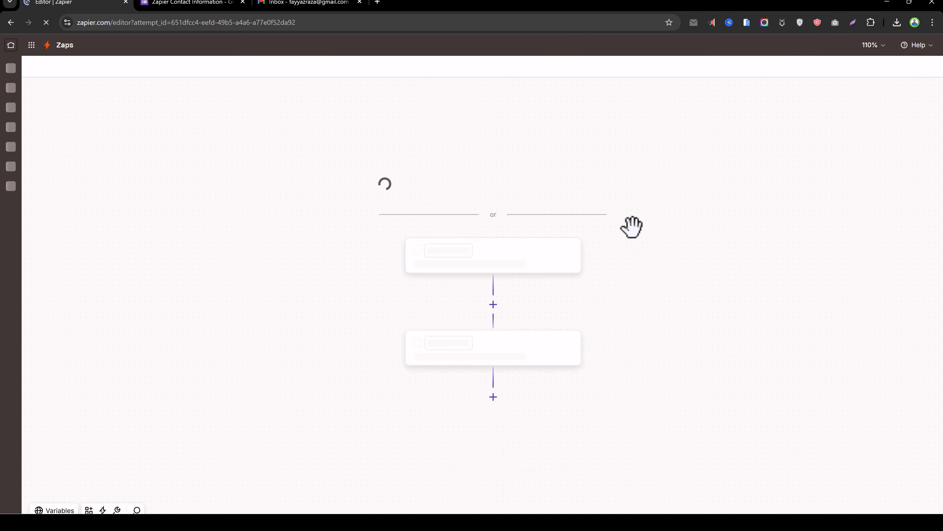
pyautogui.scroll(-1, 664, 198)
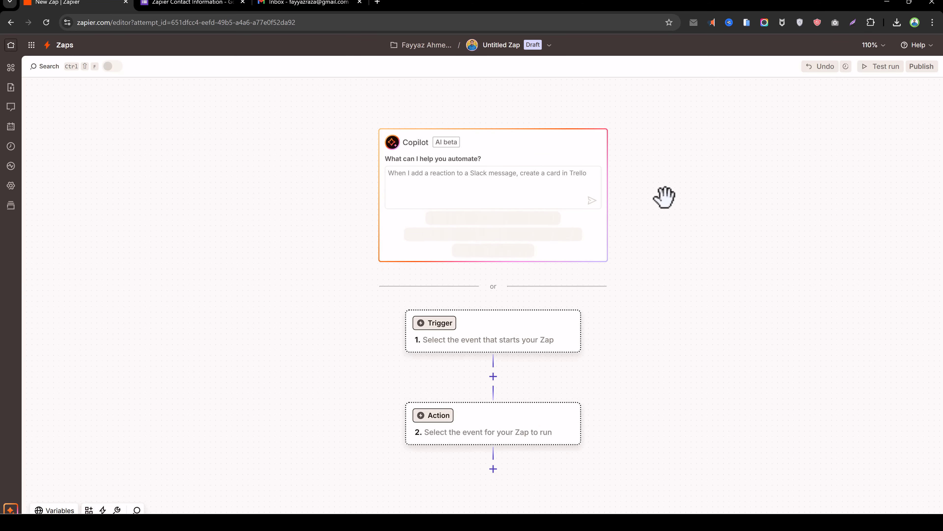
pyautogui.scroll(-1, 664, 198)
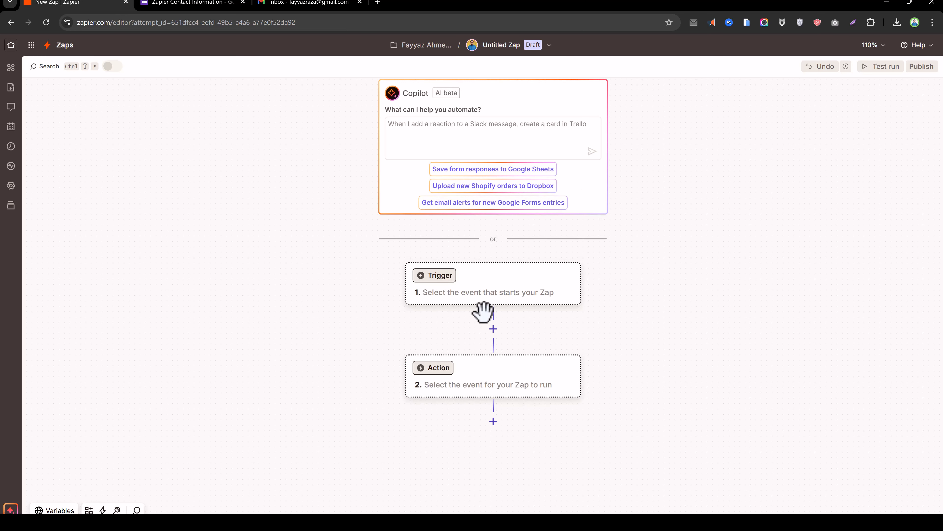
# Set the trigger to Google Forms with the New Form Response event and continue
pyautogui.click(493, 283)
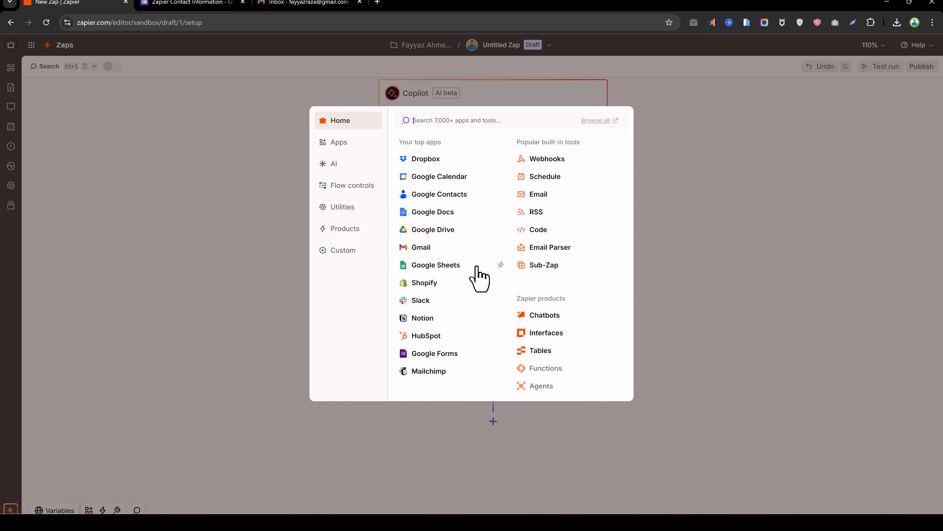
pyautogui.click(444, 355)
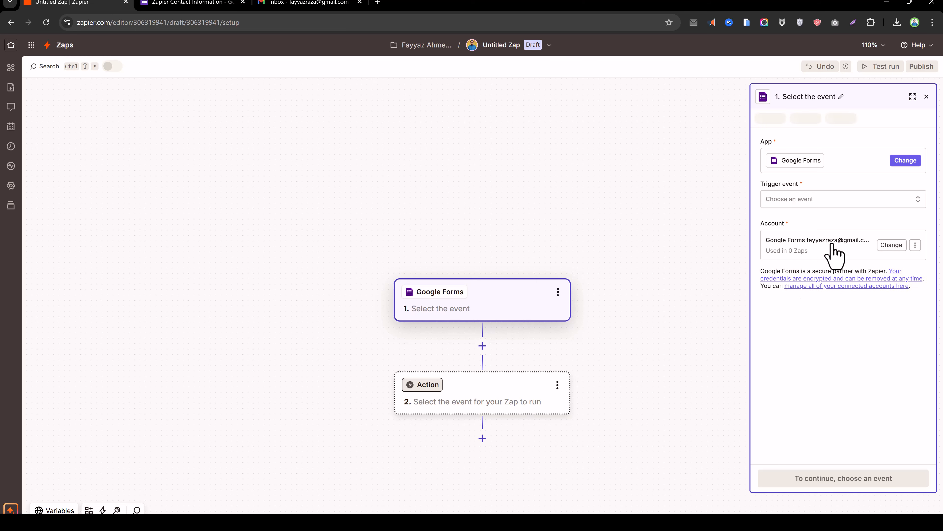
pyautogui.click(913, 97)
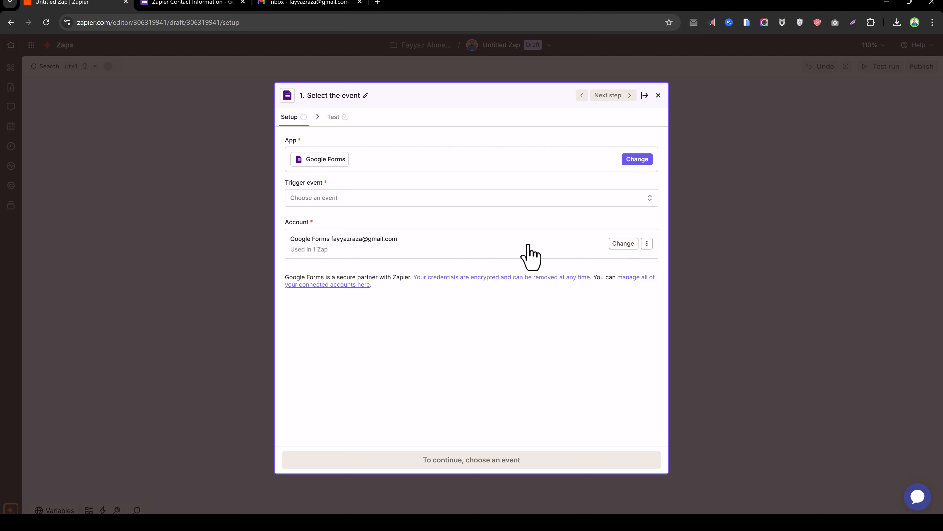
pyautogui.click(331, 202)
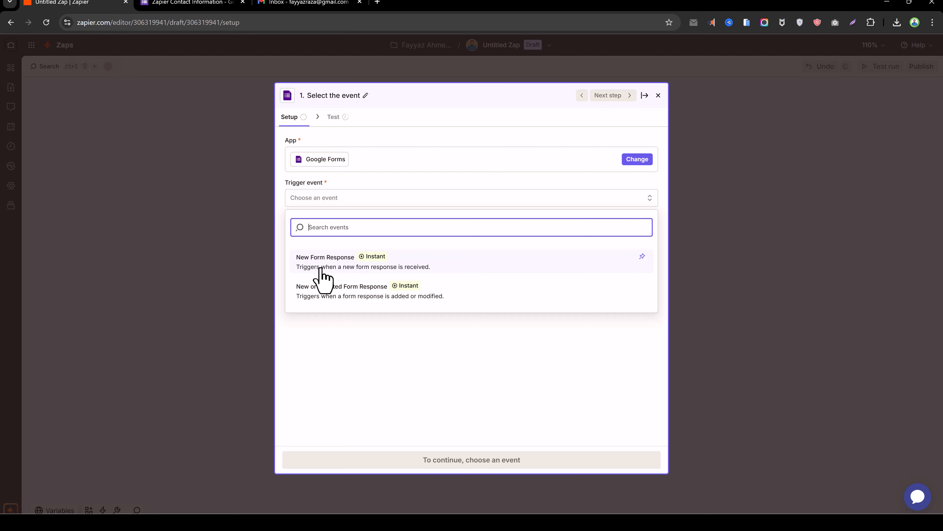
pyautogui.click(322, 276)
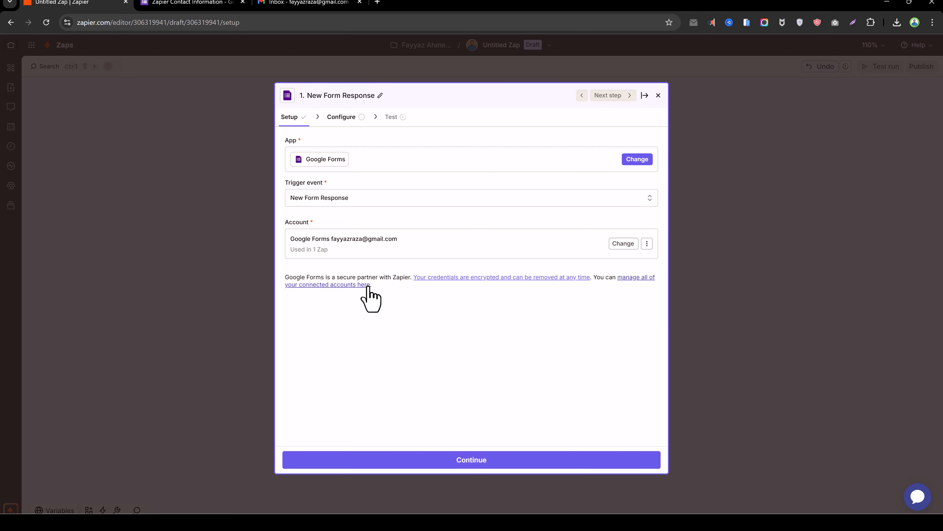
pyautogui.click(466, 461)
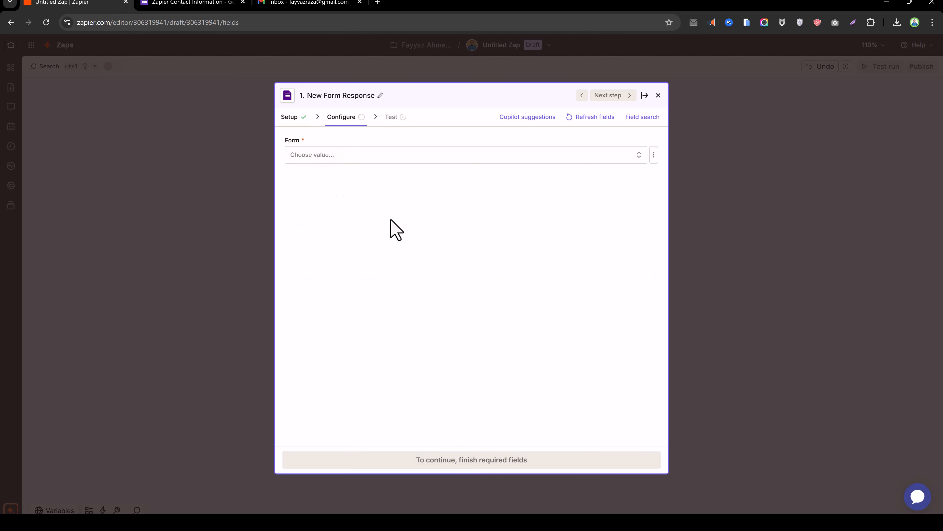
# Choose the Zapier Contact Information form as the form the trigger watches
pyautogui.click(365, 158)
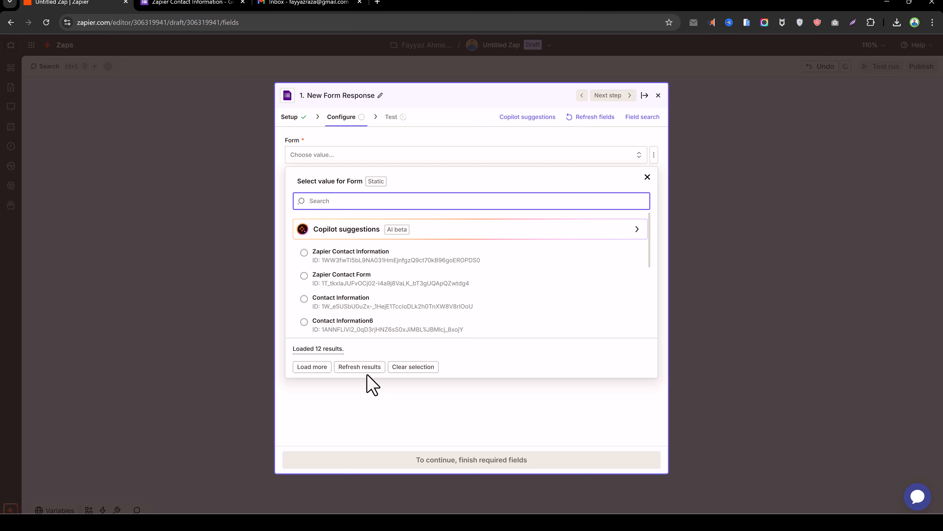
pyautogui.click(360, 367)
pyautogui.click(350, 268)
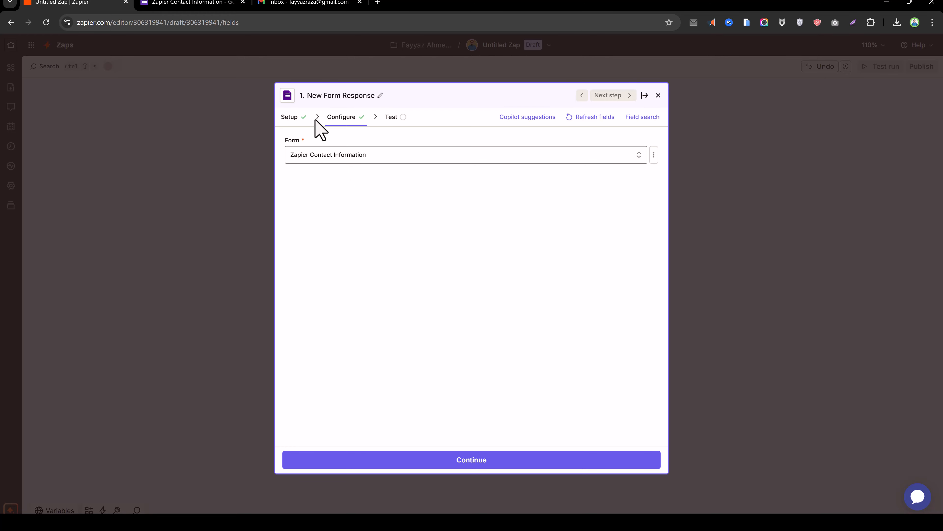
pyautogui.click(146, 3)
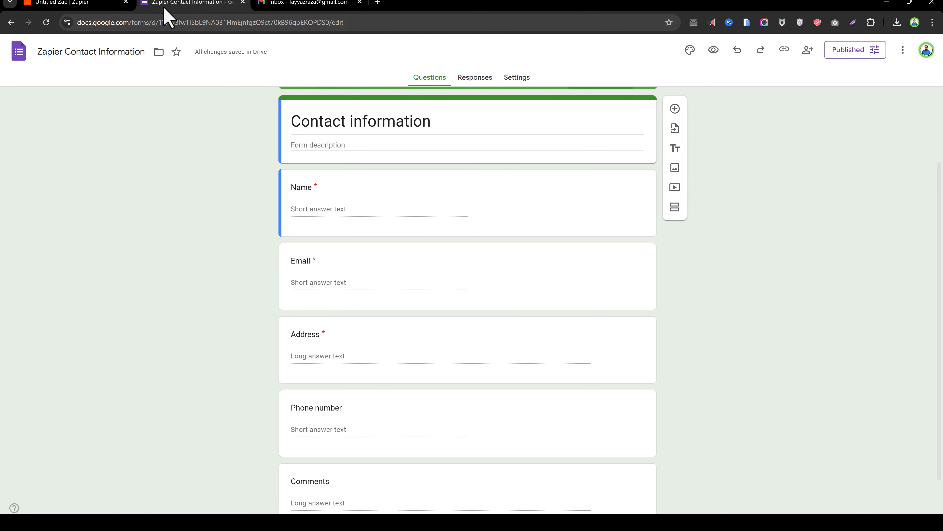
pyautogui.click(86, 6)
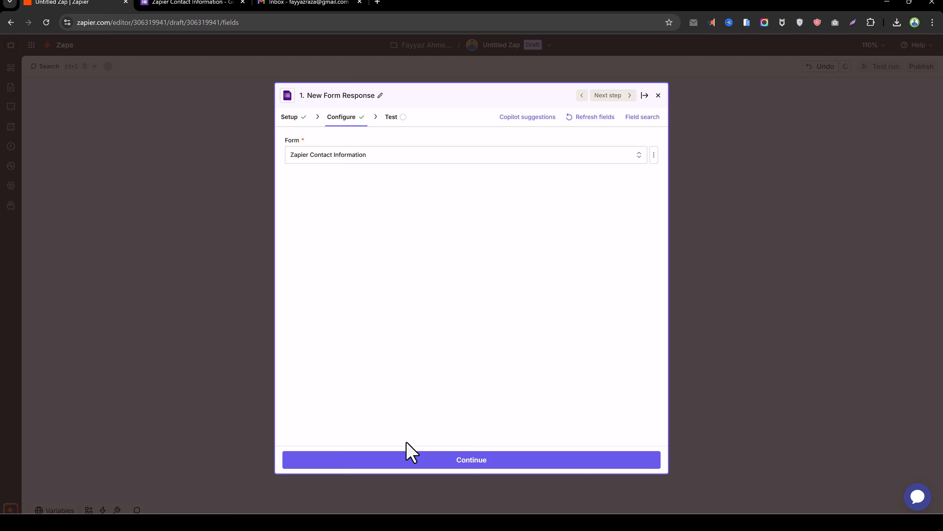
# Test the trigger and review the returned Form Response A sample record
pyautogui.click(440, 462)
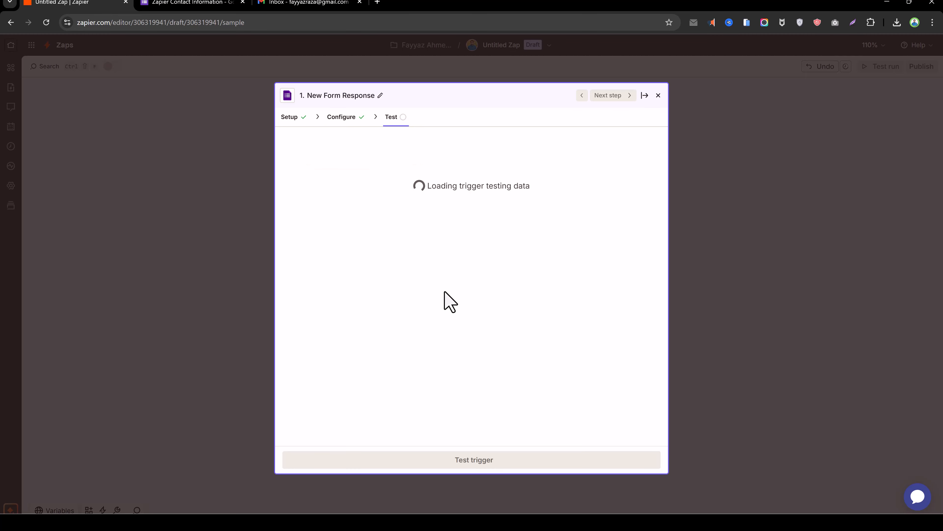
pyautogui.click(468, 460)
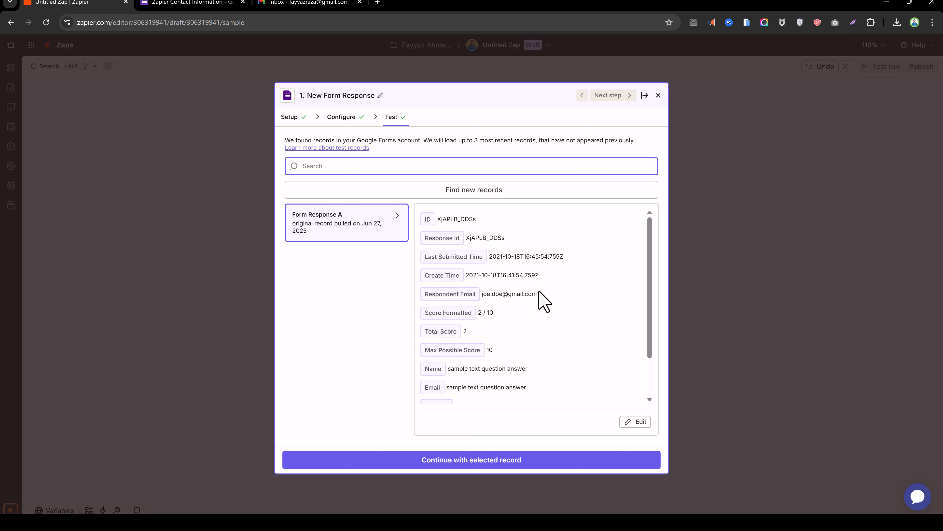
pyautogui.moveTo(539, 294); pyautogui.dragTo(477, 311)
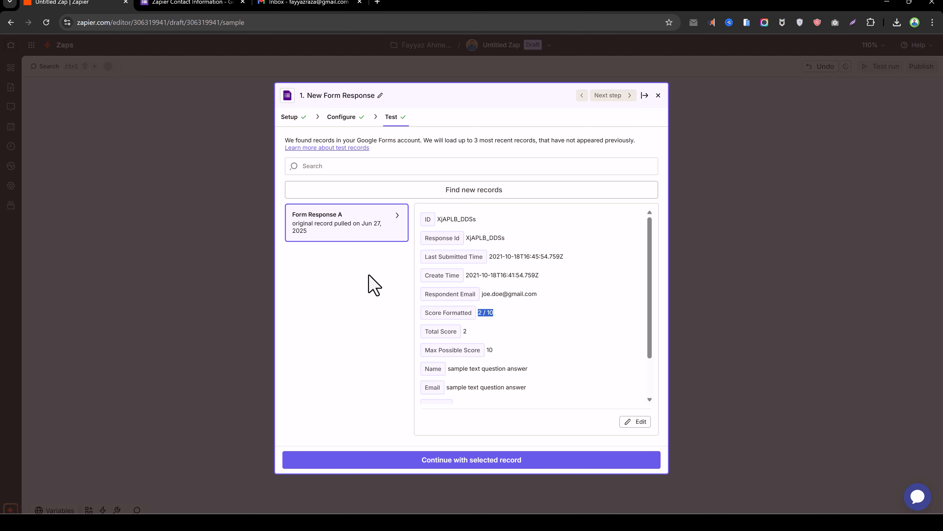
# Open the Contact information form's responder link in a new tab and answer the Name question
pyautogui.click(176, 6)
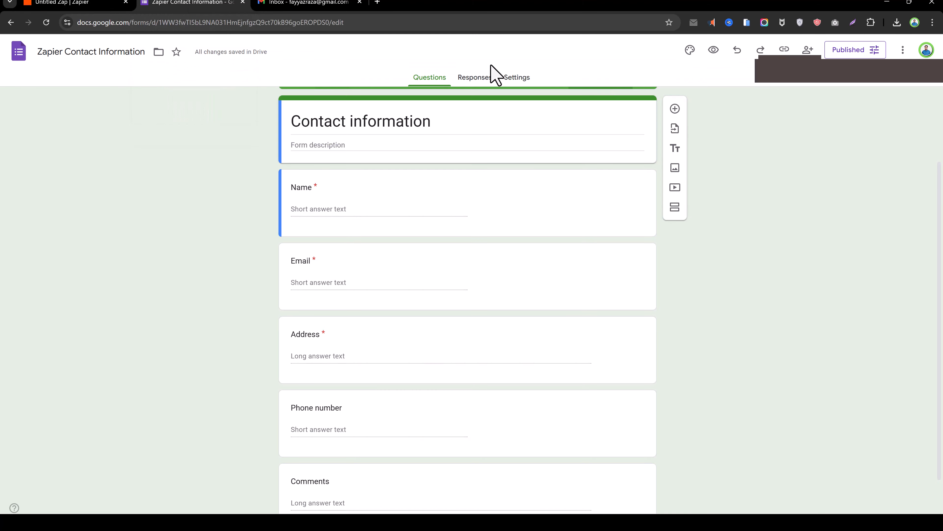
pyautogui.click(789, 55)
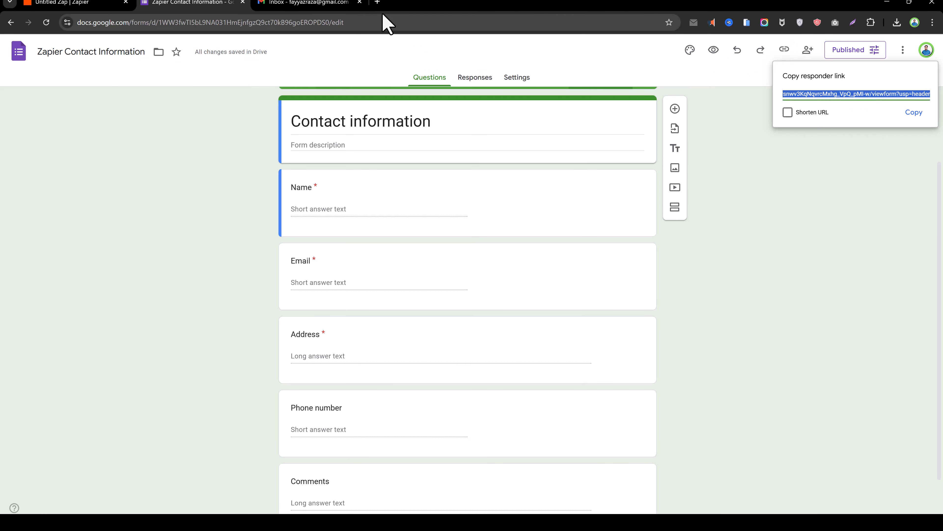
pyautogui.click(377, 3)
pyautogui.click(386, 23)
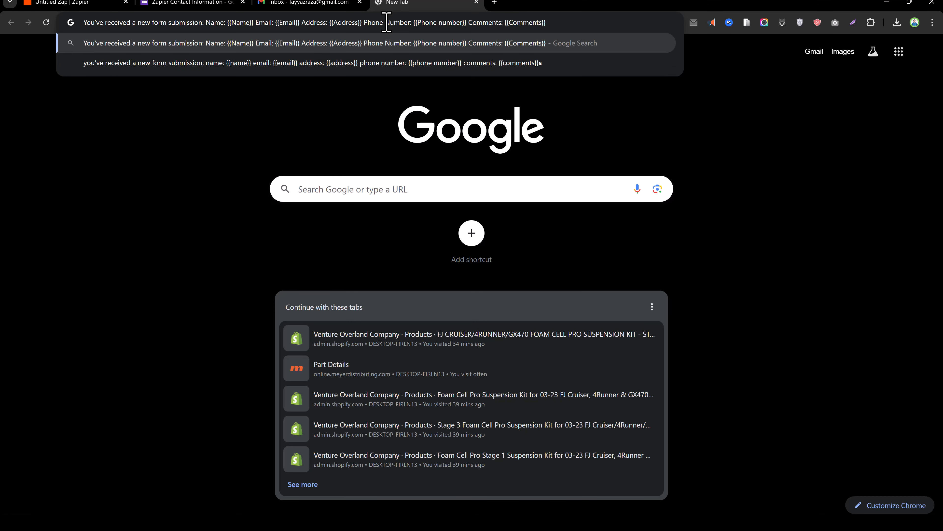
pyautogui.click(247, 4)
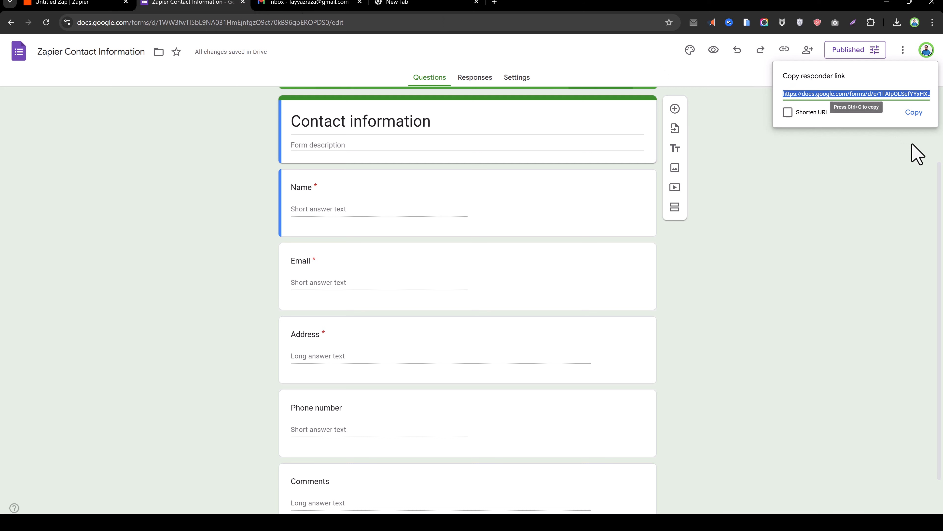
pyautogui.click(915, 112)
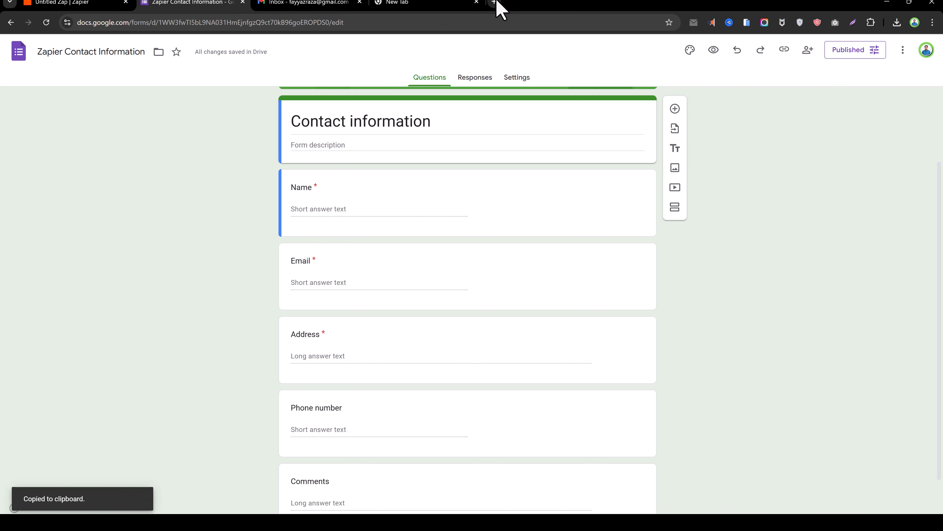
pyautogui.click(445, 3)
pyautogui.click(436, 23)
pyautogui.hotkey('ctrl', 'v')
pyautogui.press('Return')
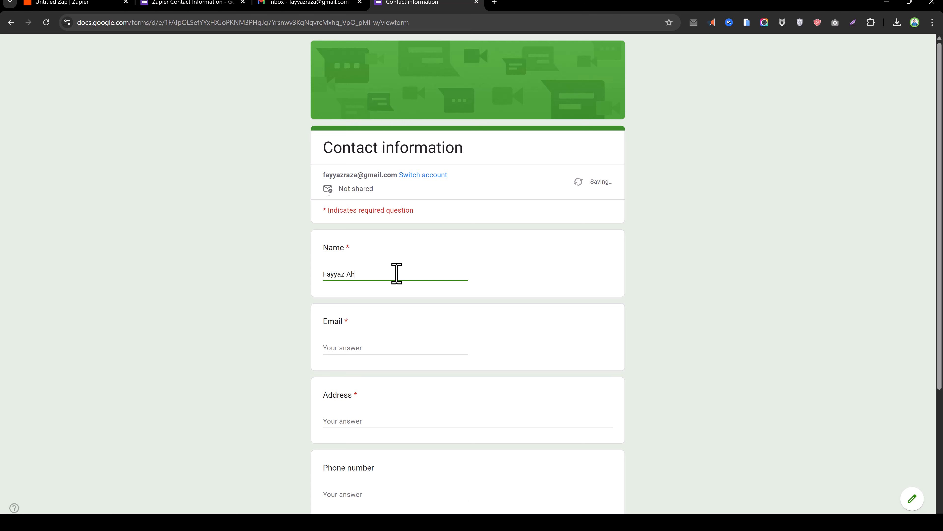
pyautogui.press('Tab')
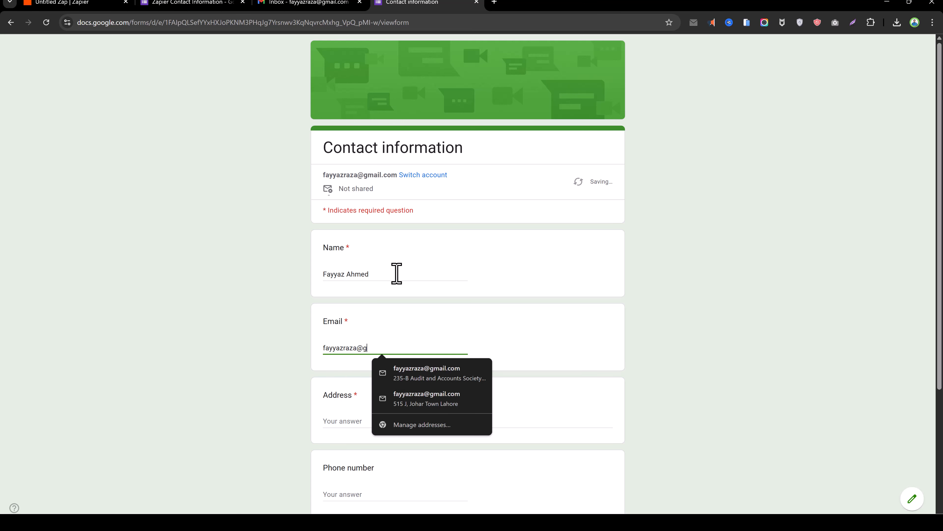
# Fill in the respondent's email, address and comment answers, submit the response, and return to Zapier
pyautogui.press('Tab')
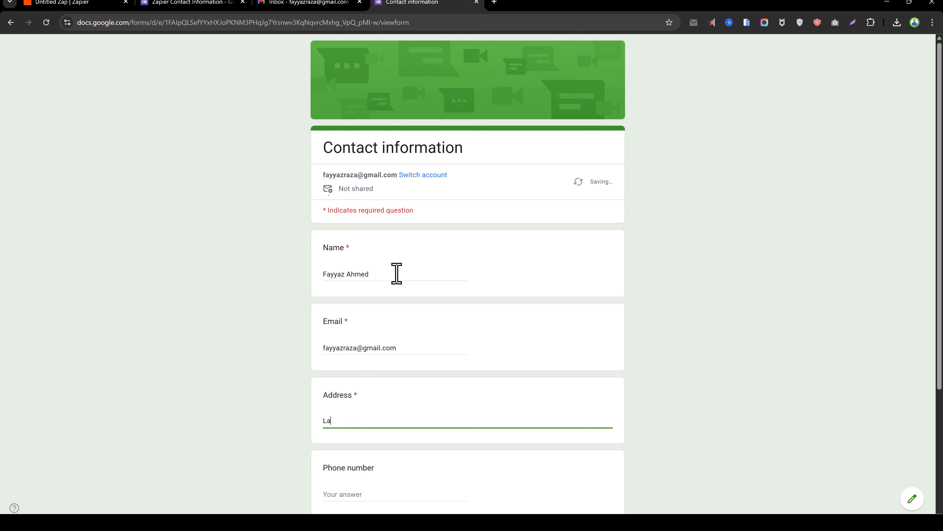
pyautogui.hotkey('shift', 'Tab')
pyautogui.write('12122')
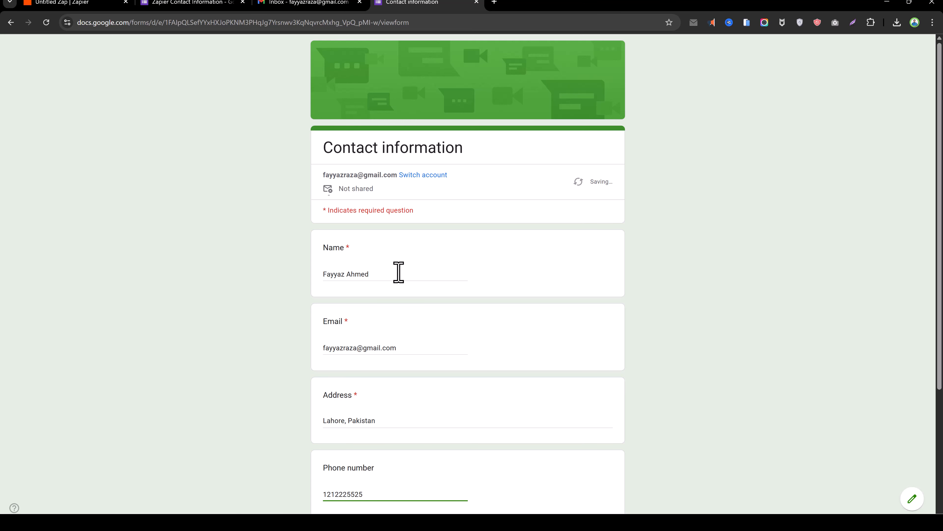
pyautogui.scroll(-5, 399, 271)
pyautogui.click(390, 390)
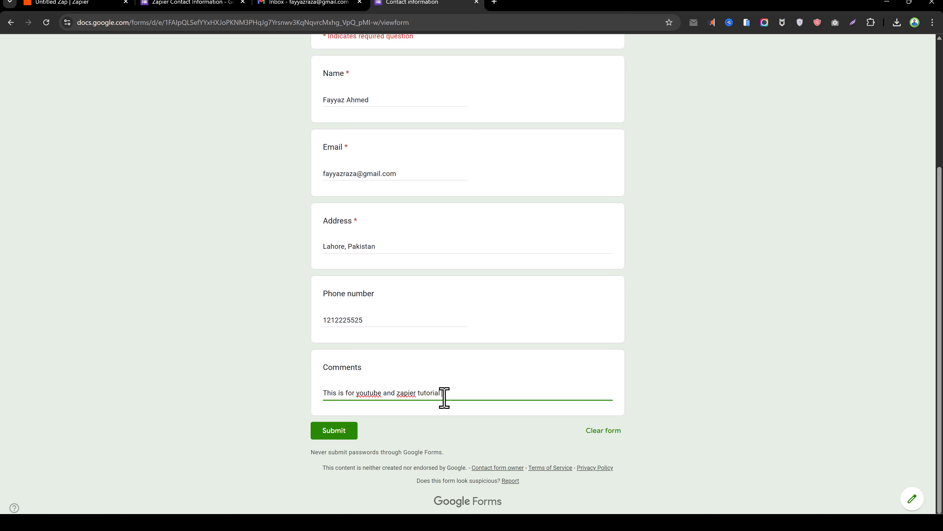
pyautogui.click(355, 432)
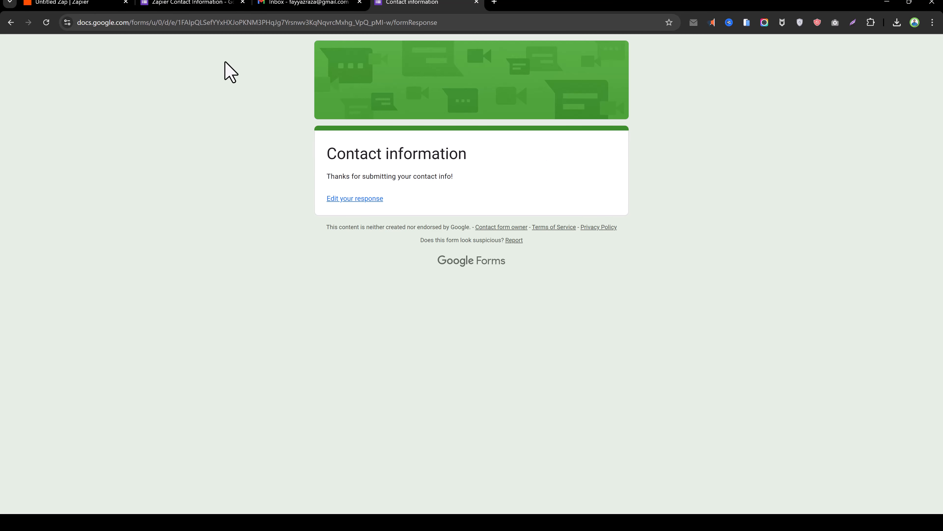
pyautogui.click(63, 3)
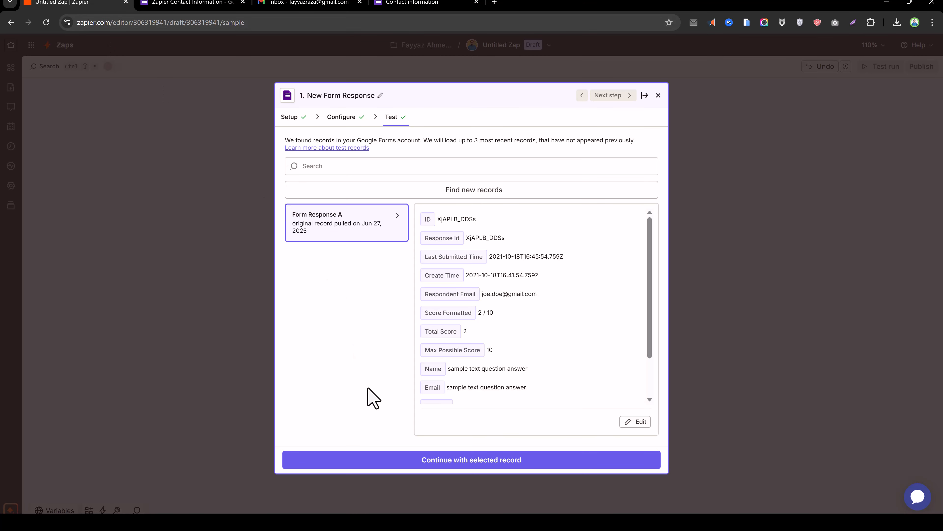
# Fetch the new submission and continue with Form Response B as the trigger's test record
pyautogui.click(486, 193)
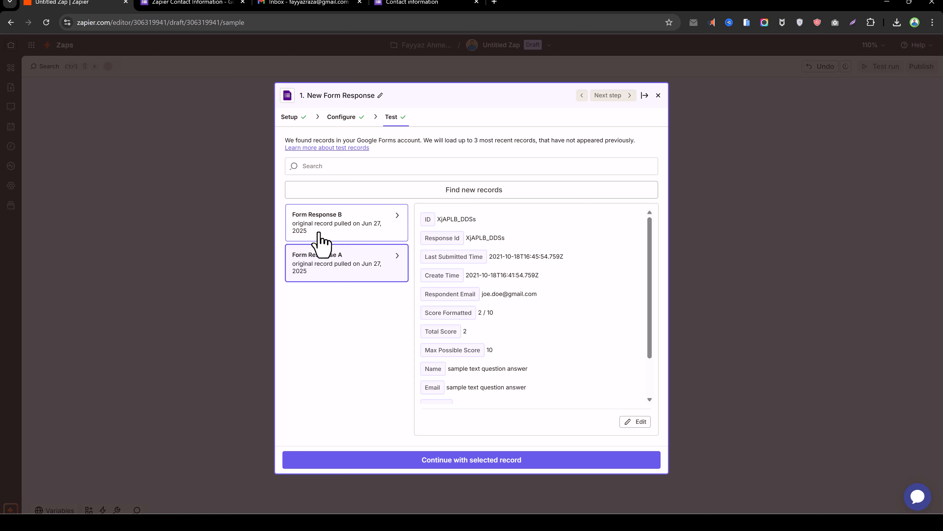
pyautogui.click(327, 231)
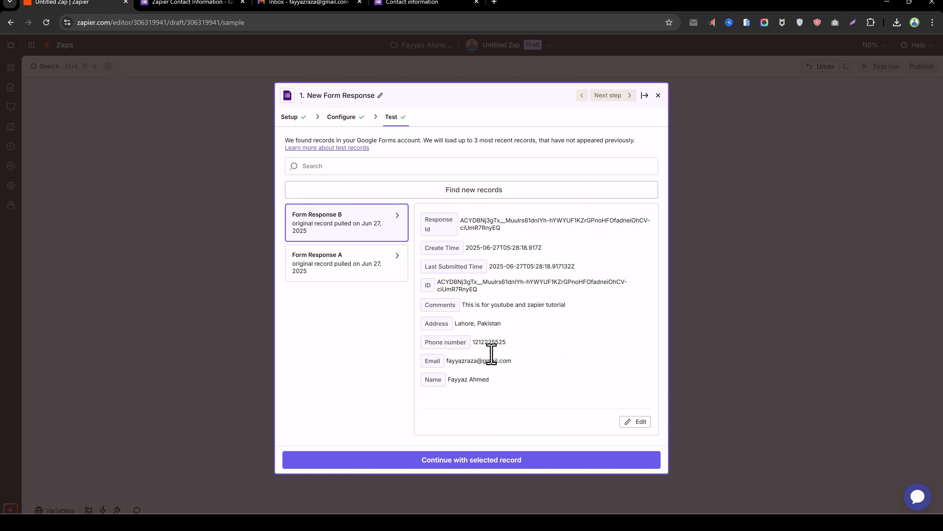
pyautogui.moveTo(466, 305); pyautogui.dragTo(559, 305)
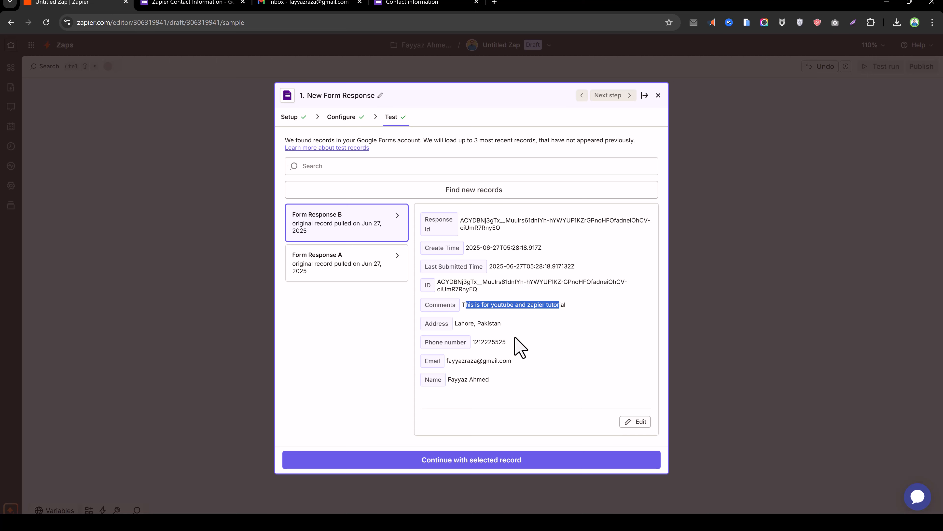
pyautogui.click(492, 461)
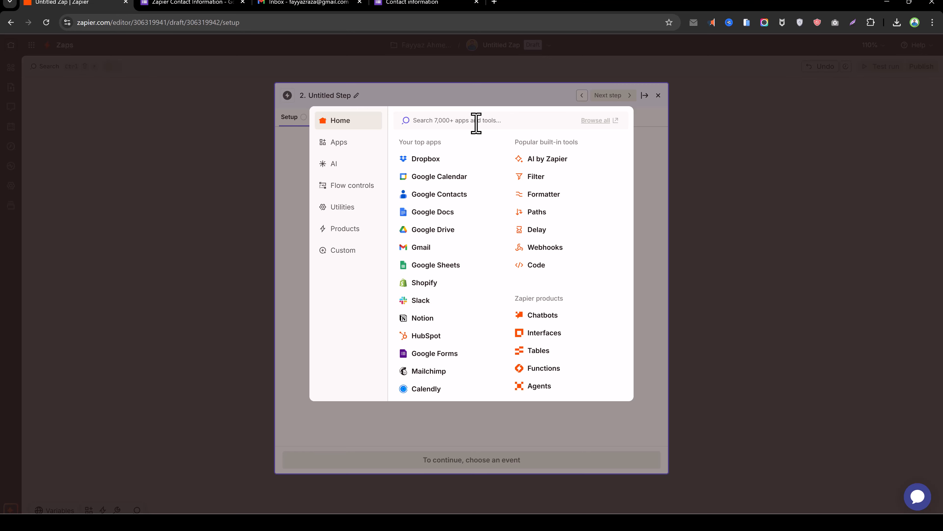
# Choose Gmail with the connected account and the Send Email action event, then continue
pyautogui.write('gmail')
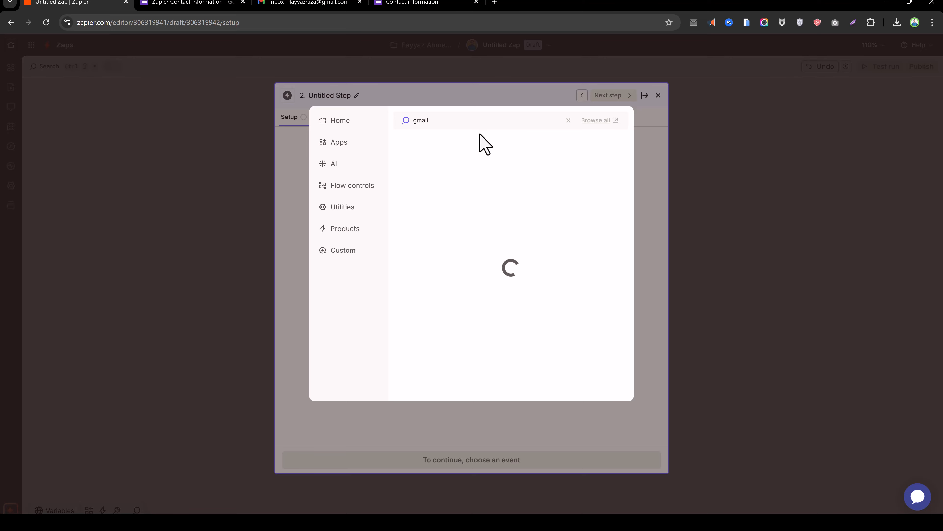
pyautogui.click(447, 145)
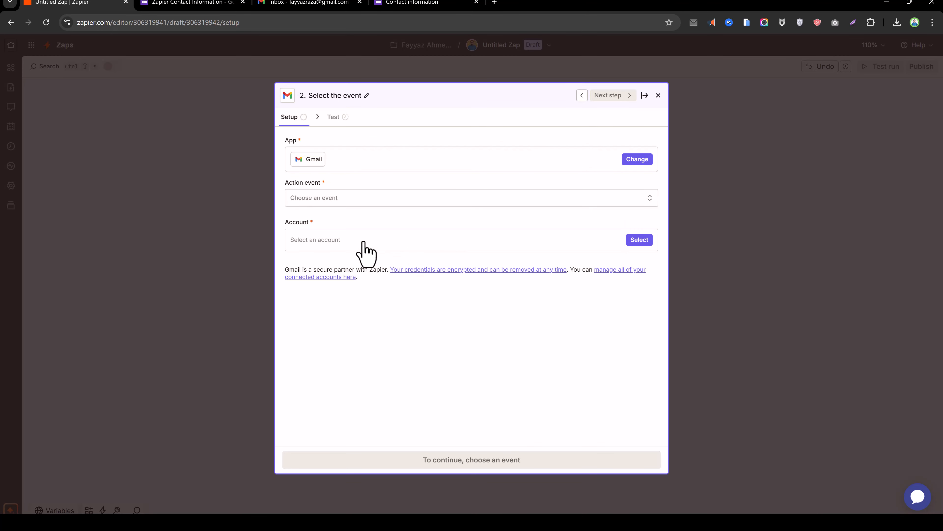
pyautogui.click(639, 240)
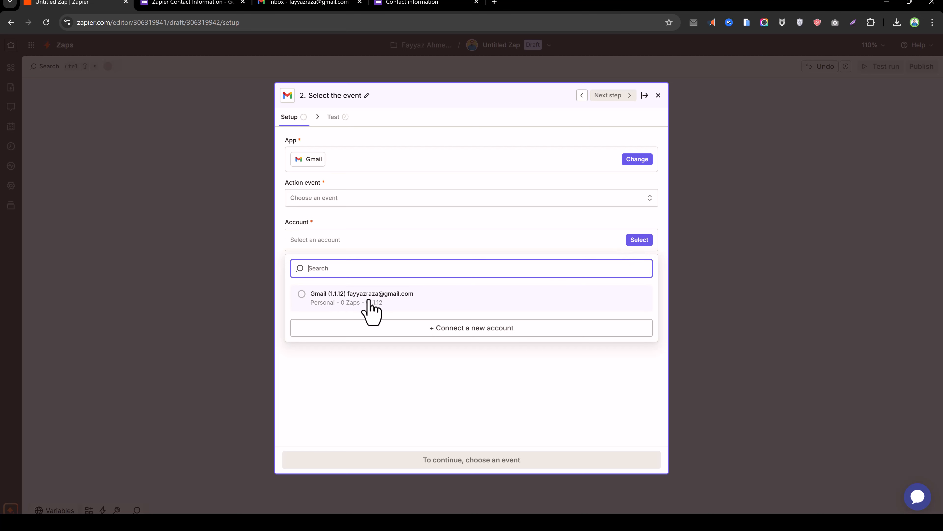
pyautogui.click(300, 295)
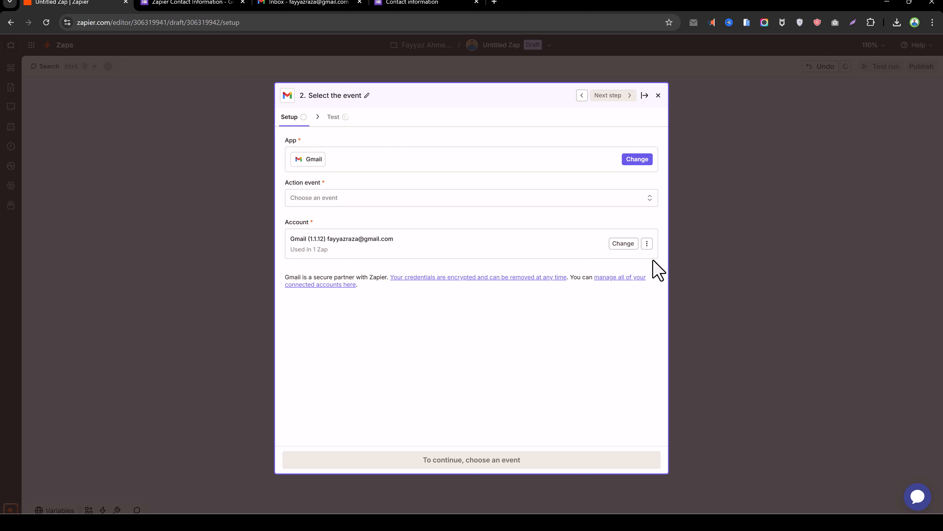
pyautogui.click(369, 200)
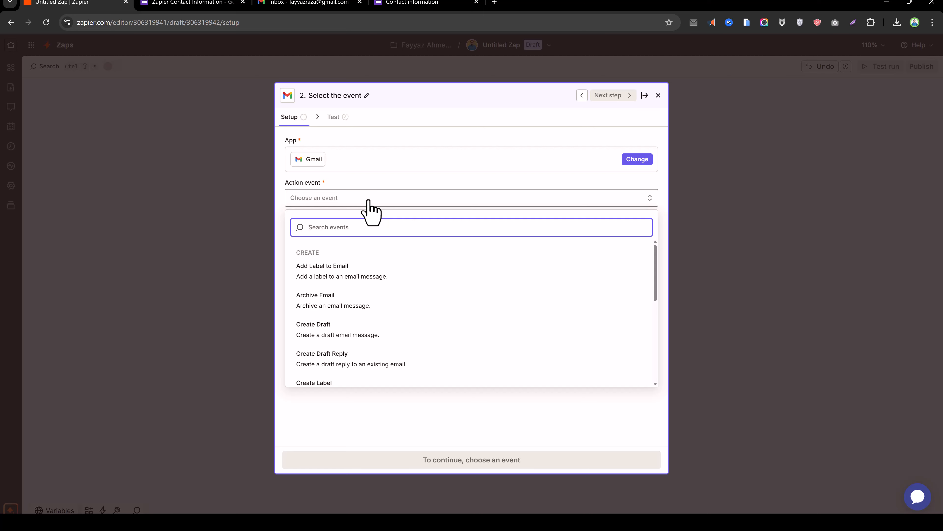
pyautogui.write('send')
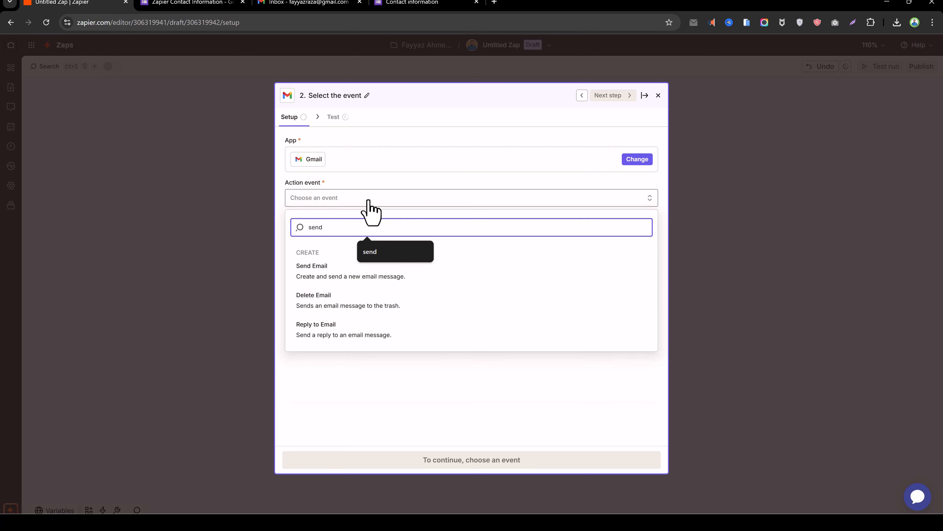
pyautogui.click(333, 272)
pyautogui.click(457, 460)
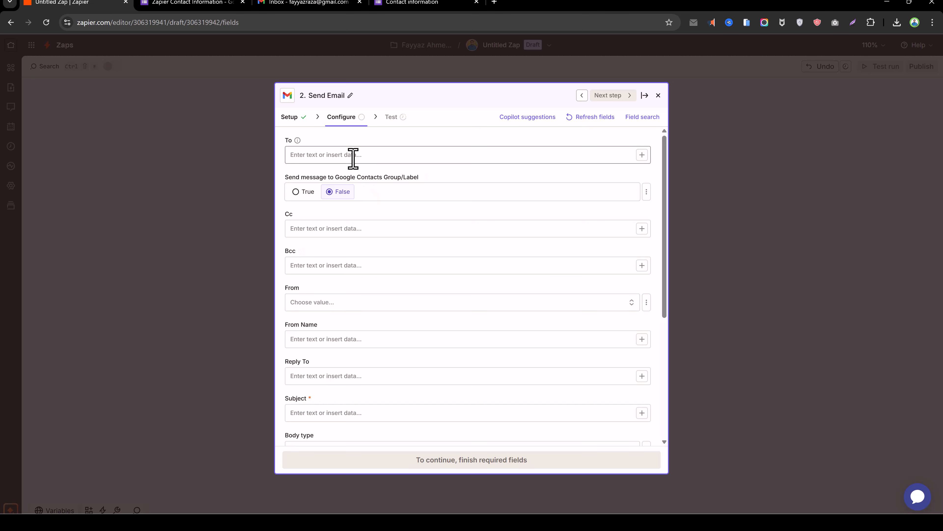
# Map the form's Email answer into the To field, replacing the earlier mapping
pyautogui.click(353, 155)
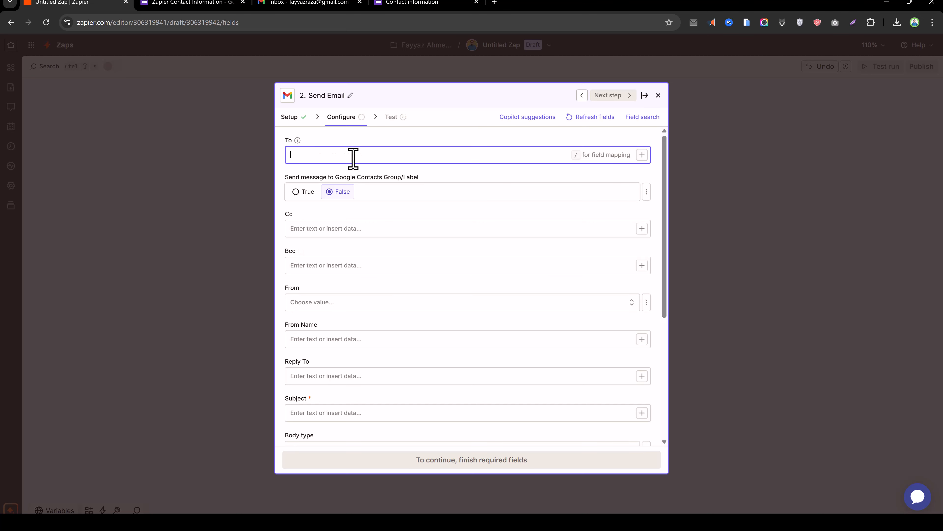
pyautogui.click(642, 155)
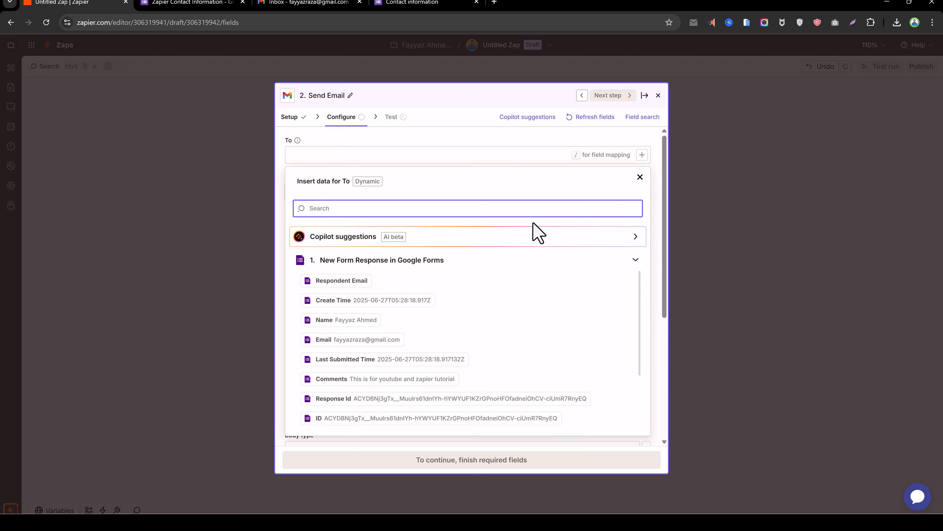
pyautogui.click(371, 344)
pyautogui.click(461, 135)
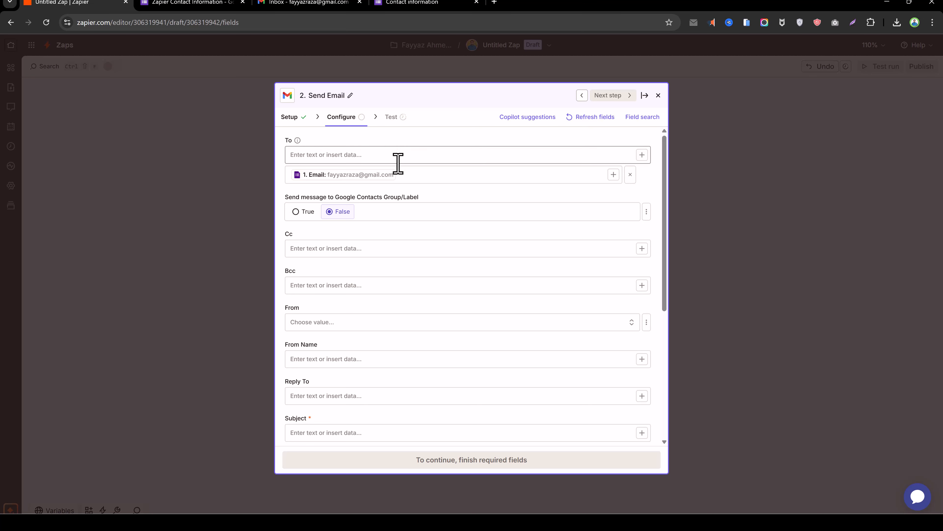
pyautogui.click(630, 174)
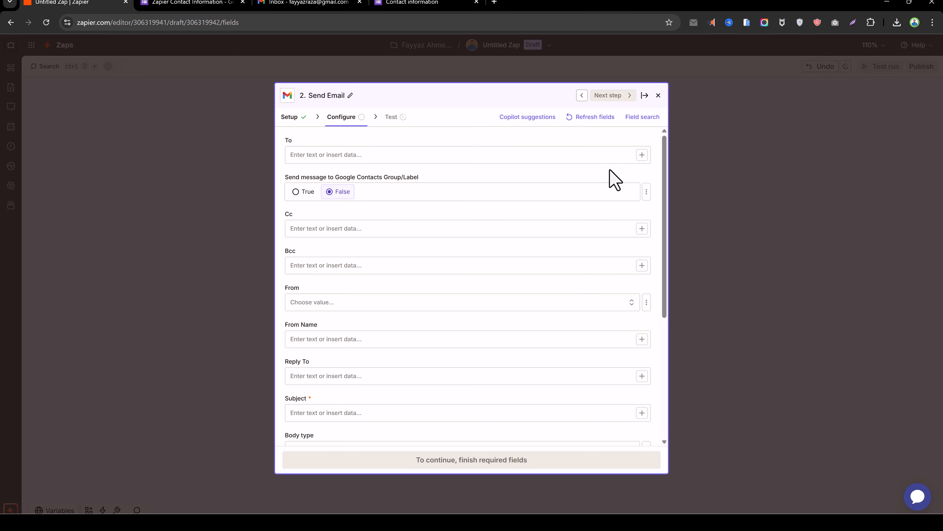
pyautogui.click(425, 150)
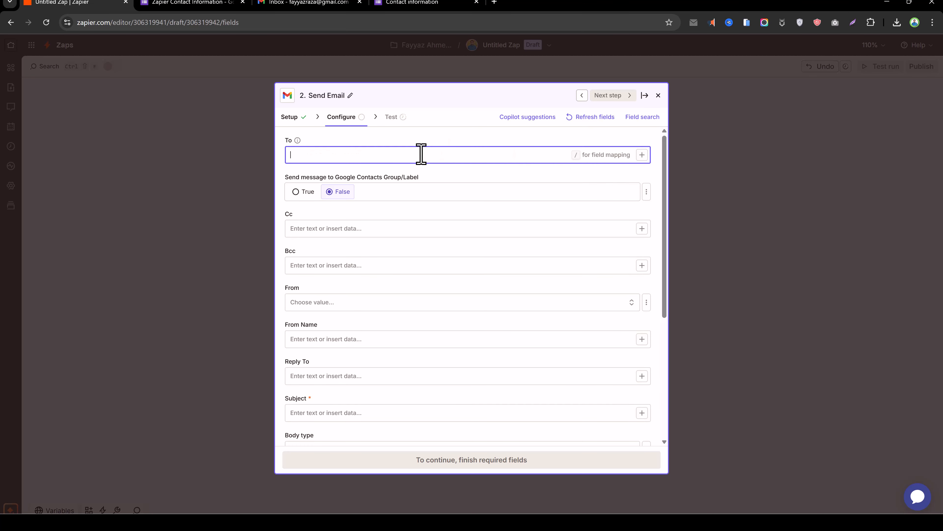
pyautogui.click(642, 155)
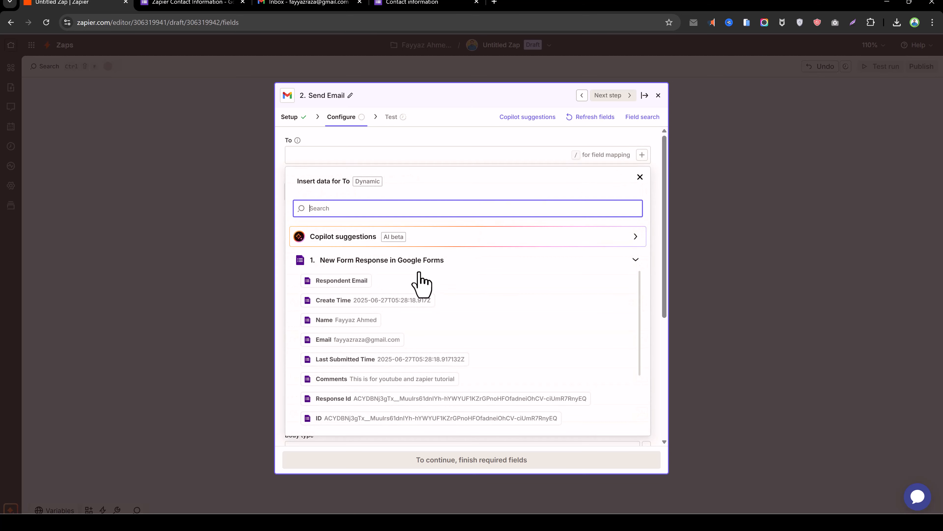
pyautogui.click(364, 339)
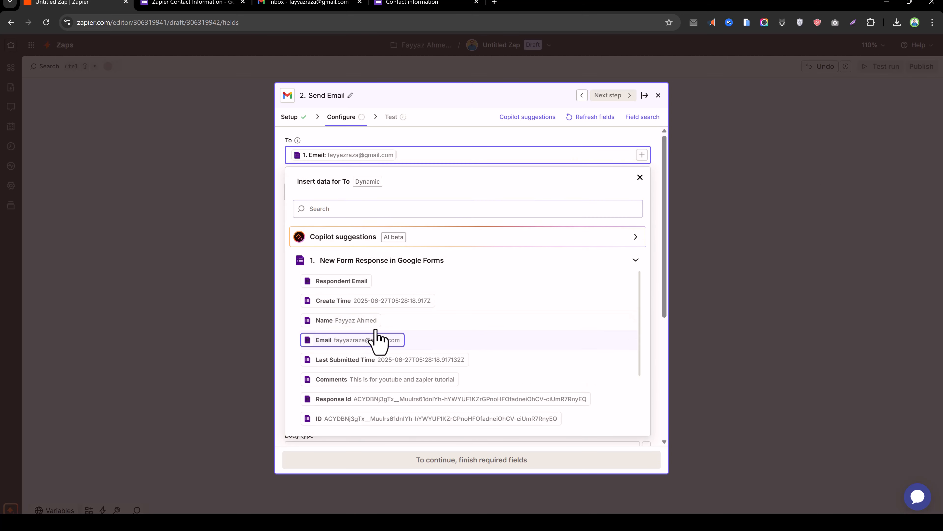
pyautogui.click(474, 108)
# Set the From address to the connected Gmail account
pyautogui.click(427, 96)
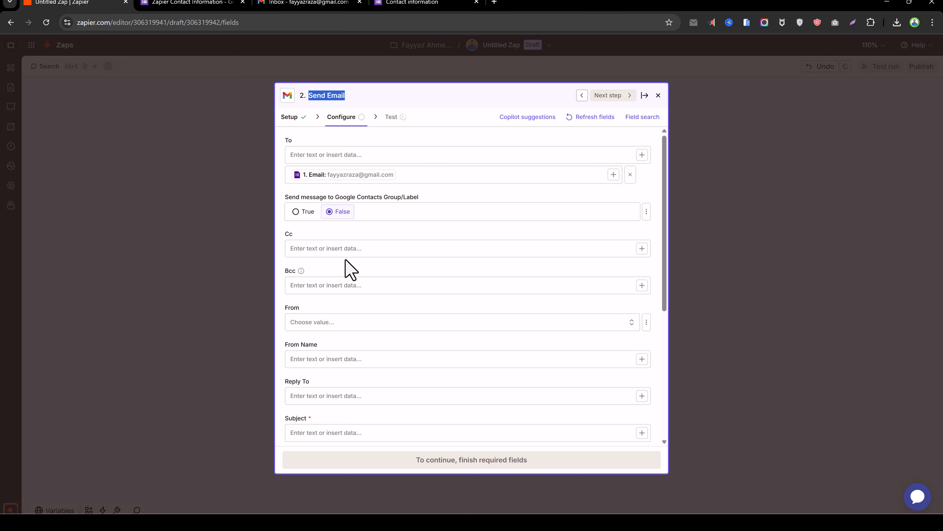
pyautogui.click(316, 322)
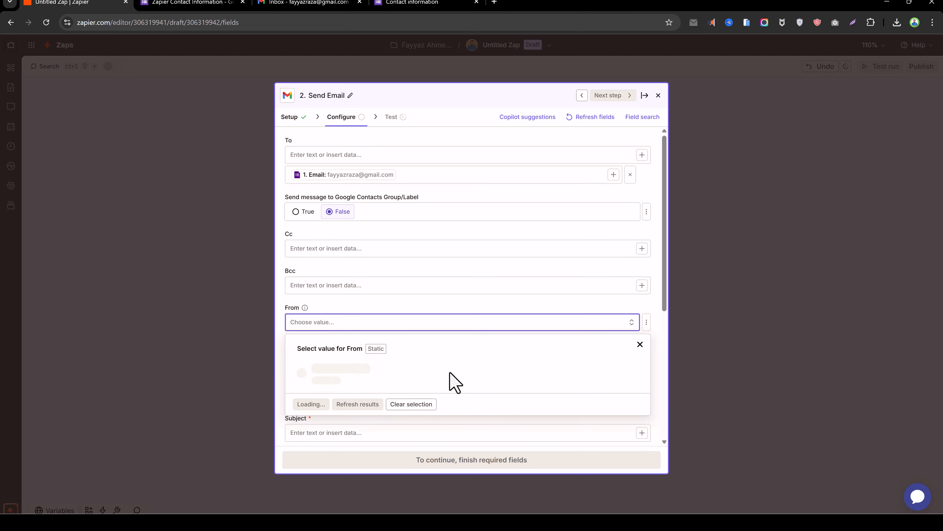
pyautogui.click(386, 381)
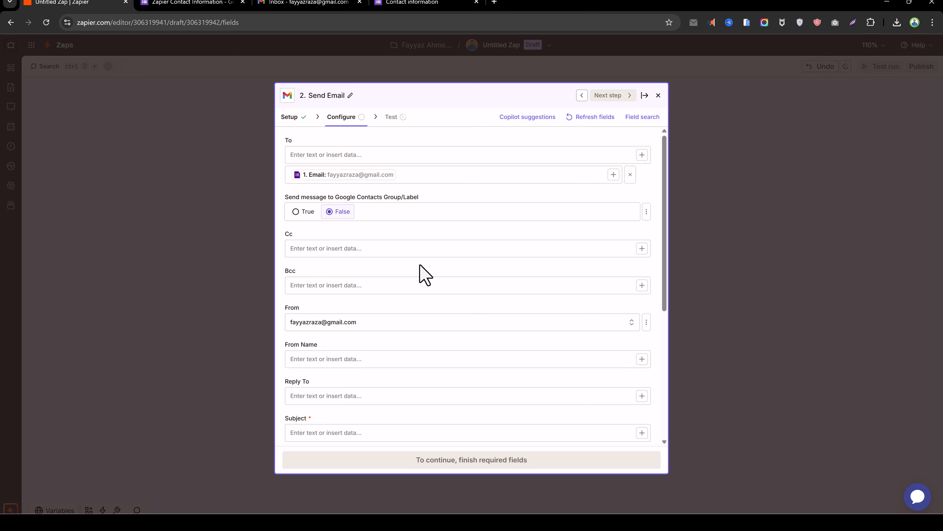
pyautogui.scroll(-2, 420, 285)
# Enter 'Contact form received -' as the Subject and append the form's Name answer
pyautogui.scroll(-2, 379, 327)
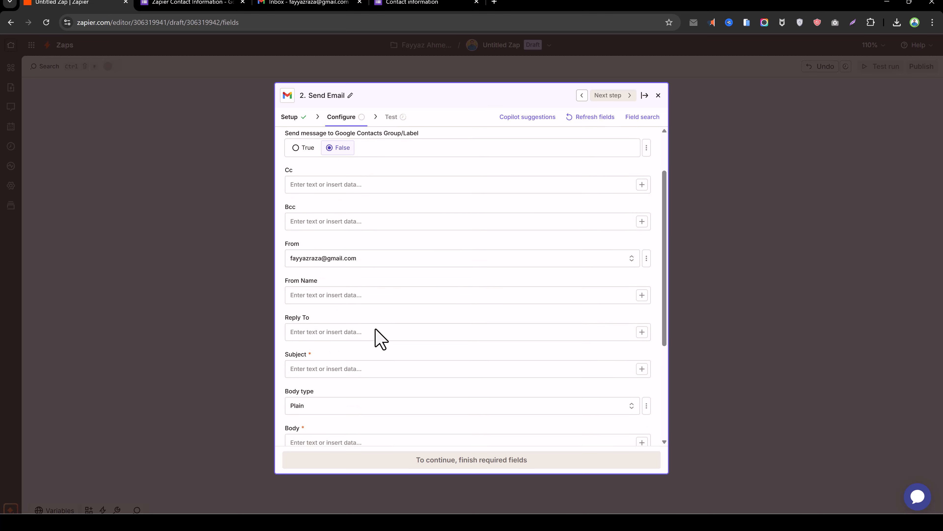
pyautogui.click(373, 333)
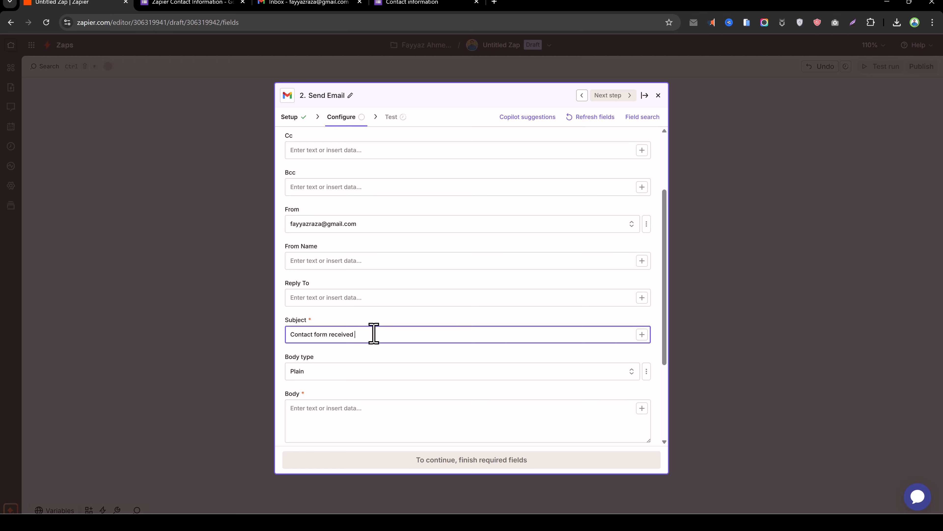
pyautogui.scroll(-1, 393, 286)
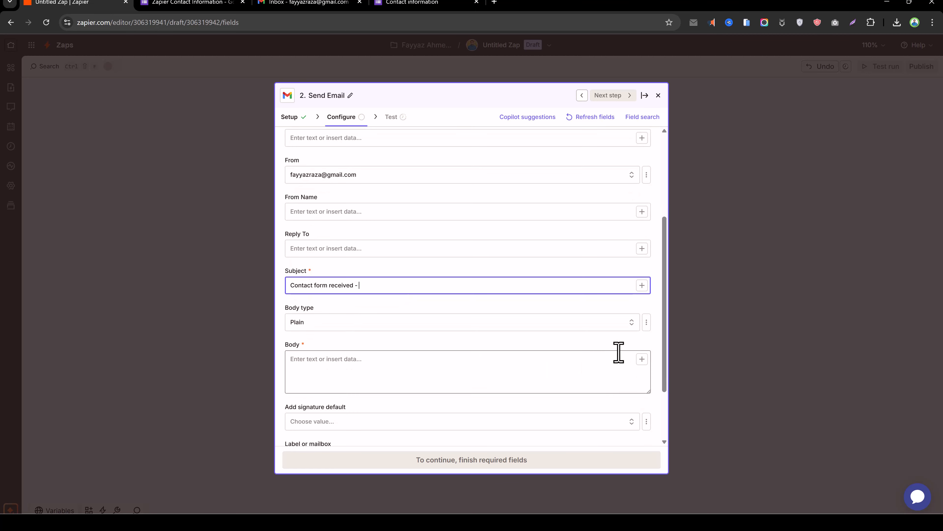
pyautogui.click(644, 287)
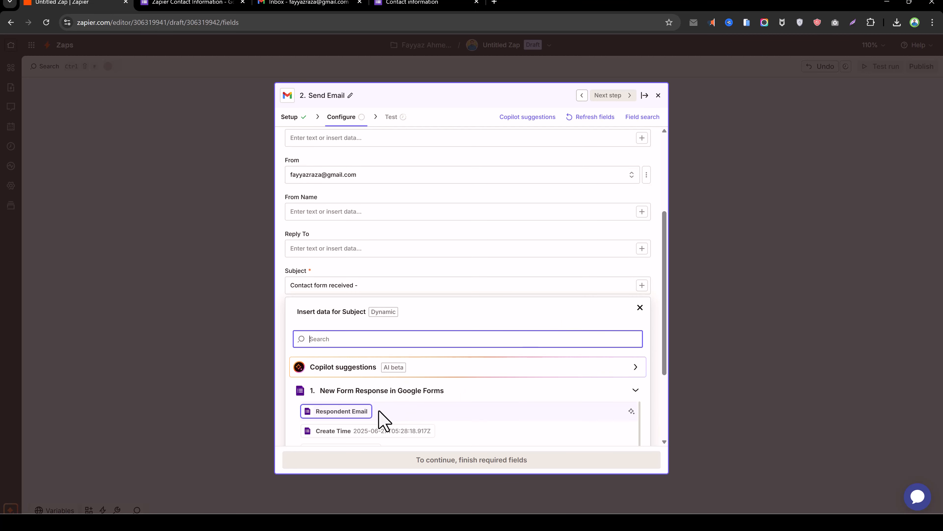
pyautogui.scroll(-2, 372, 418)
pyautogui.click(356, 407)
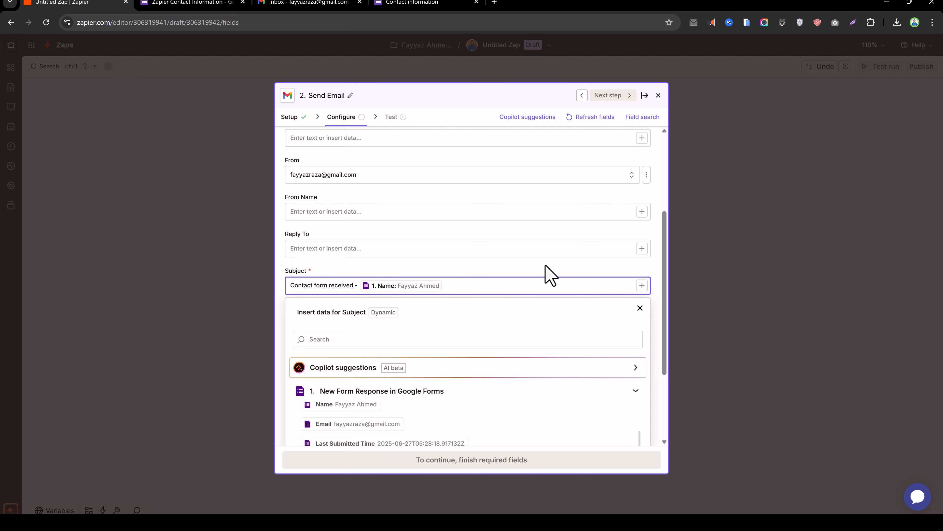
pyautogui.click(544, 273)
pyautogui.scroll(-2, 496, 304)
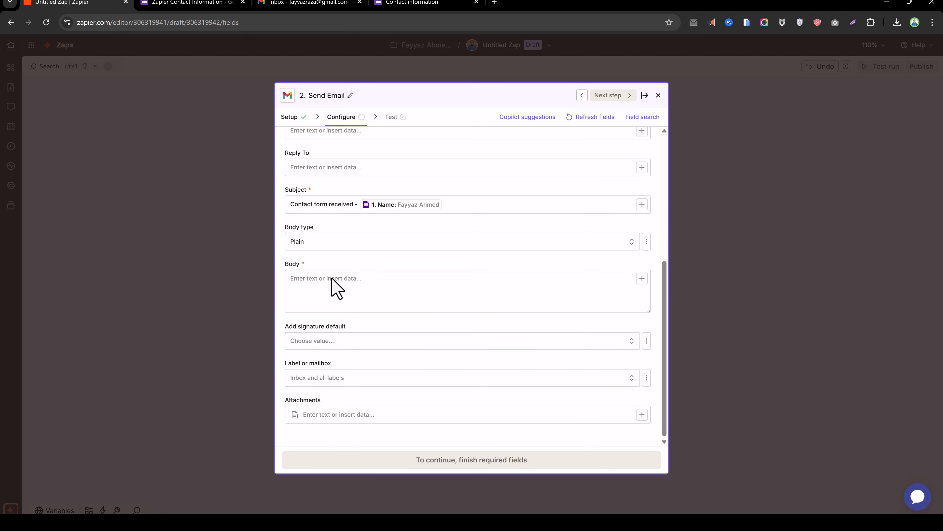
pyautogui.scroll(1, 333, 287)
pyautogui.click(318, 327)
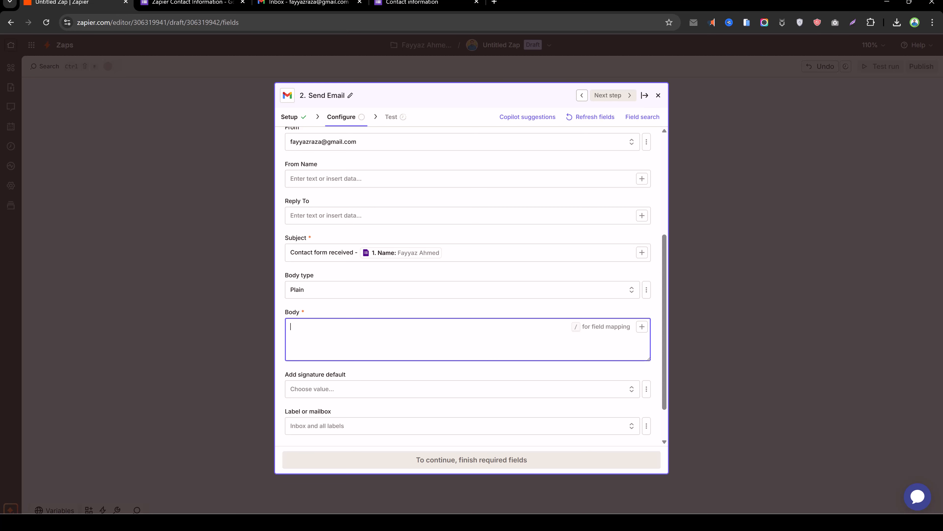
# Paste the prepared thank-you message listing the form answers into the email Body
pyautogui.hotkey('alt', 'Tab')
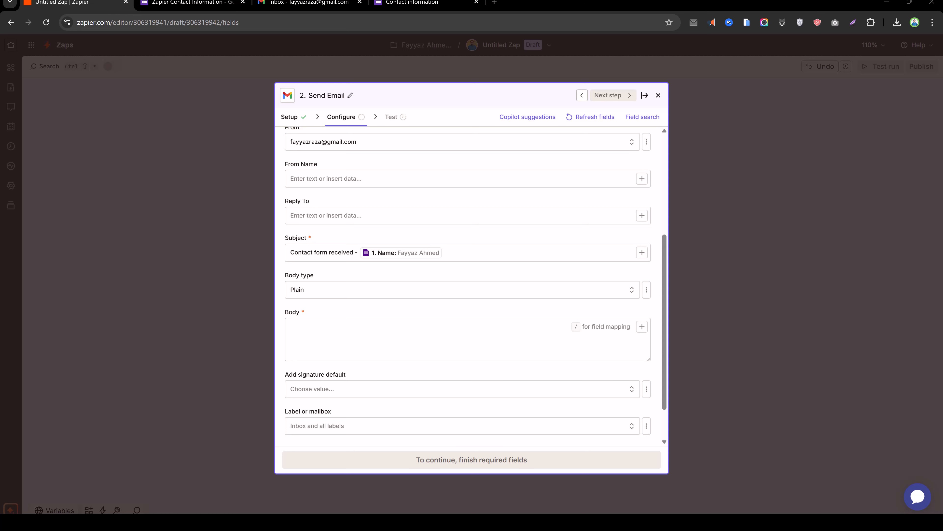
pyautogui.click(479, 335)
pyautogui.write('Hi Name,  Thank you for reaching out. Here is the information we received from you:  Email: Email Address: Address Phone Number: Phone Number Comments: Comments  We’ll get back to you shortly.  Best regards, Fayyaz Ahmed')
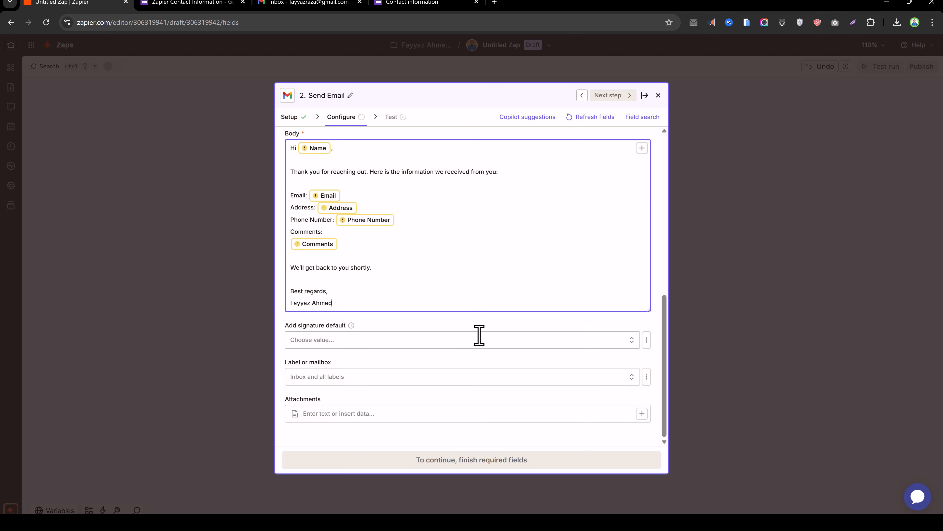
pyautogui.scroll(3, 454, 254)
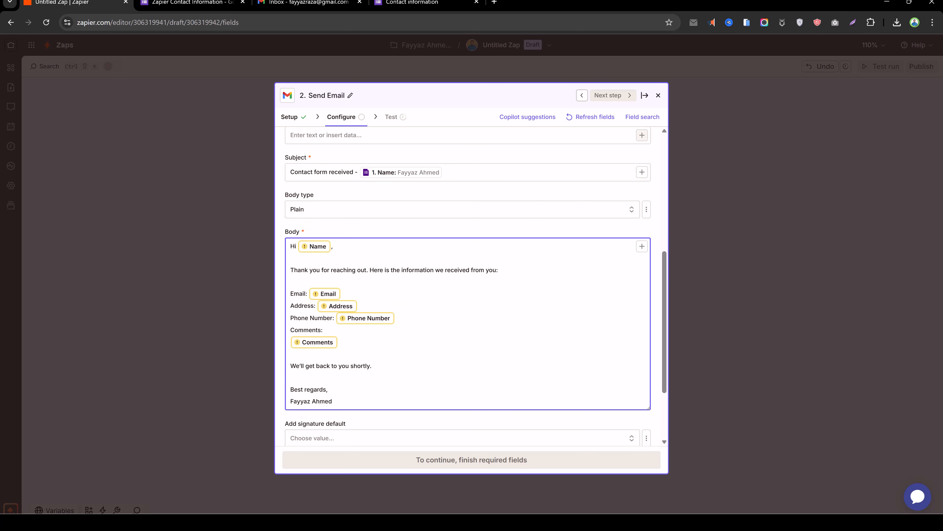
# Replace the subject's 'Contact form received' wording with 'Thanks for Contacting Us'
pyautogui.hotkey('alt', 'Tab')
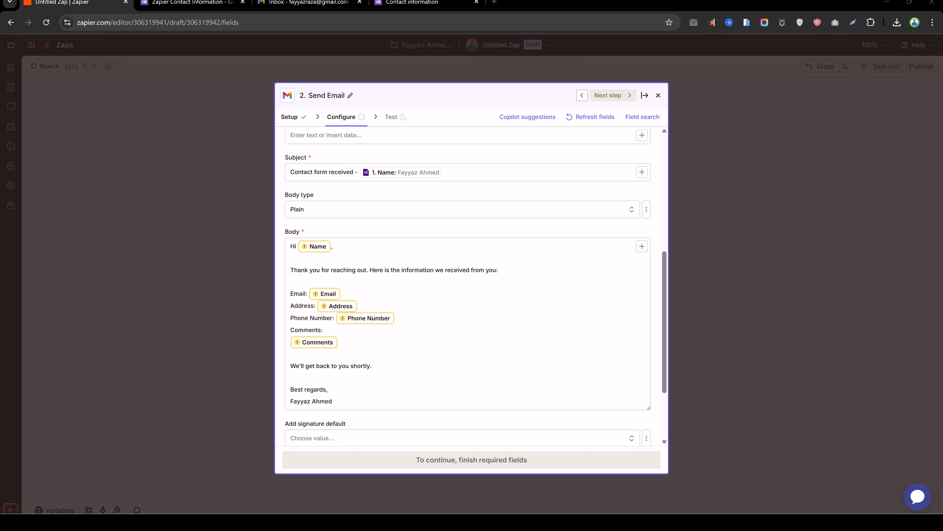
pyautogui.click(341, 172)
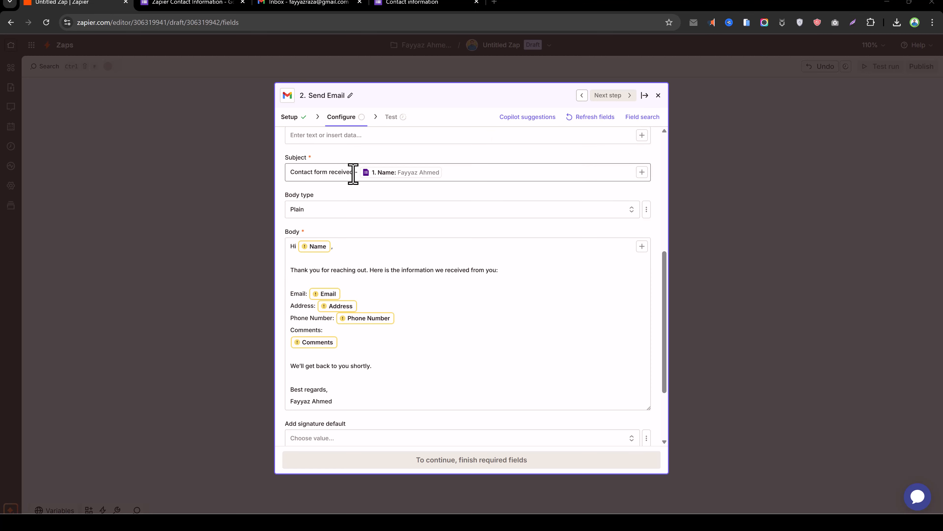
pyautogui.moveTo(352, 172); pyautogui.dragTo(263, 182)
pyautogui.write('Thanks for Contacting Us')
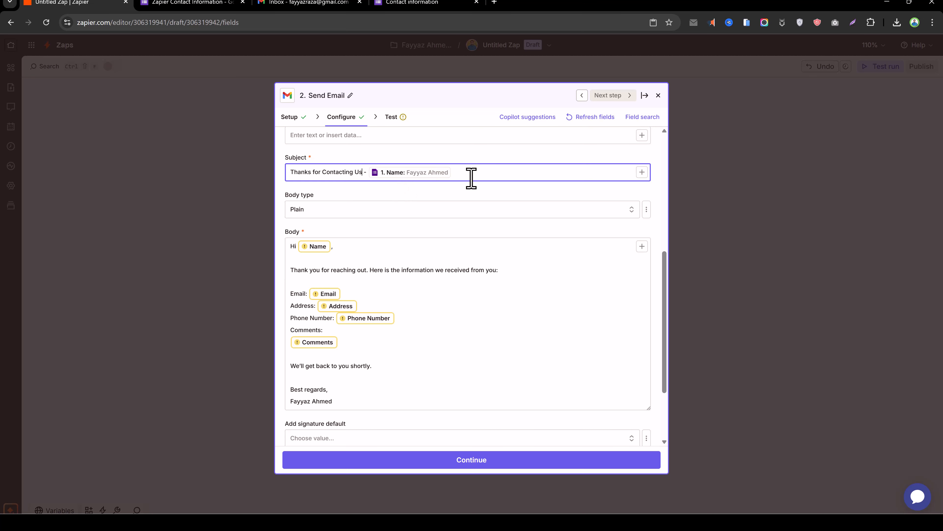
pyautogui.click(322, 253)
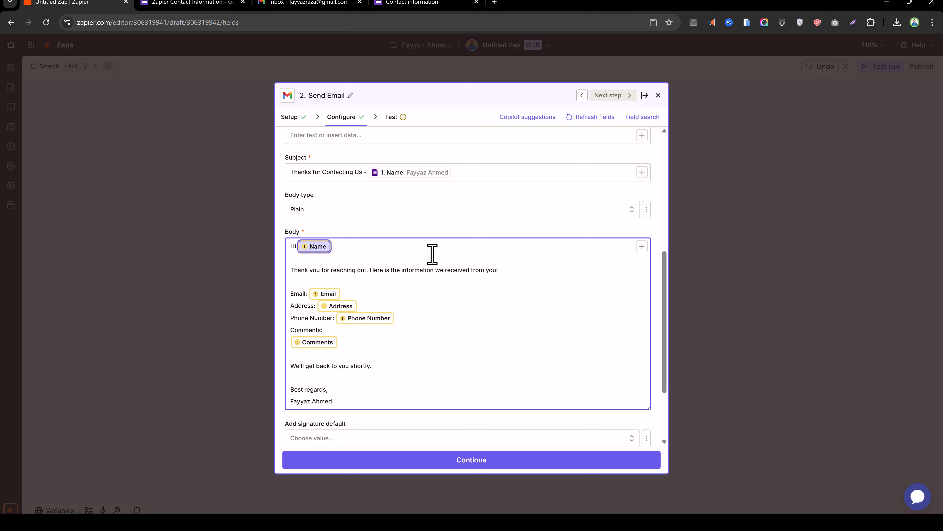
# Swap the body's name and Email placeholders for the form's Name and Email answers
pyautogui.press('BackSpace')
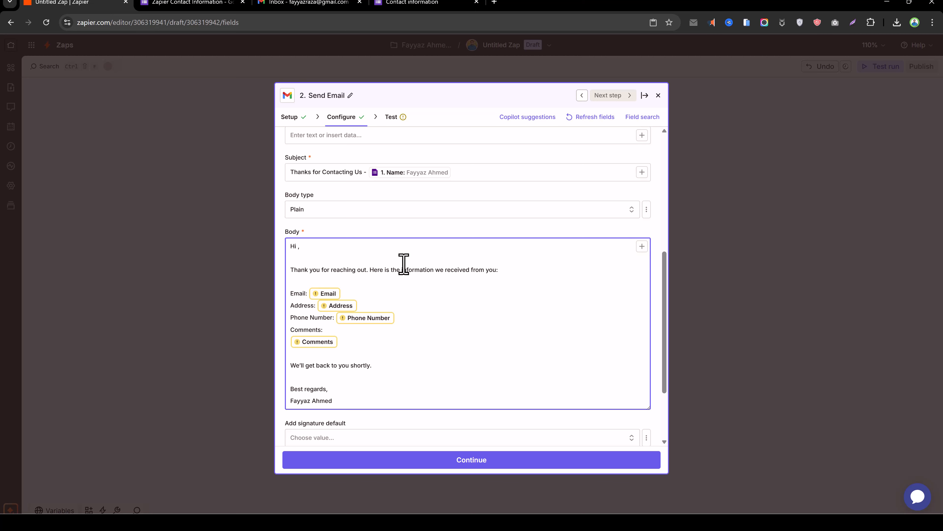
pyautogui.click(642, 246)
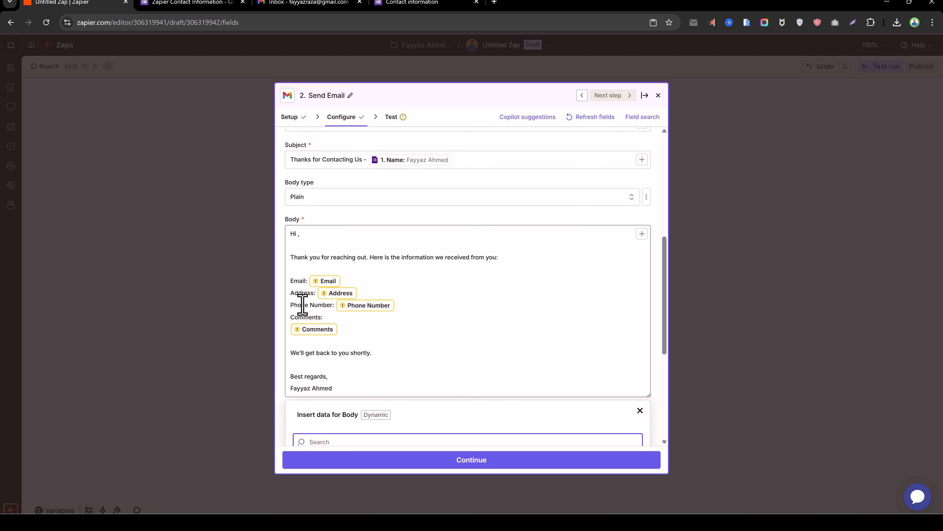
pyautogui.scroll(-4, 415, 316)
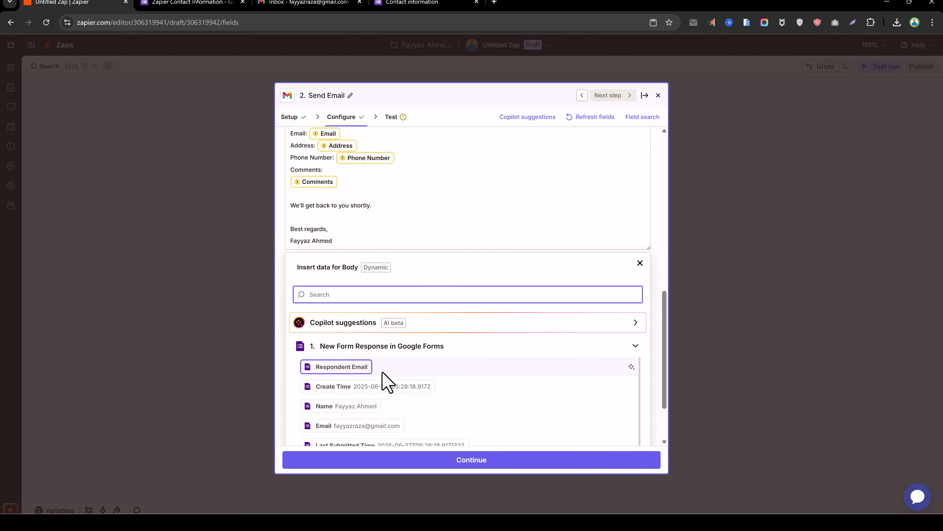
pyautogui.click(354, 407)
pyautogui.scroll(3, 366, 214)
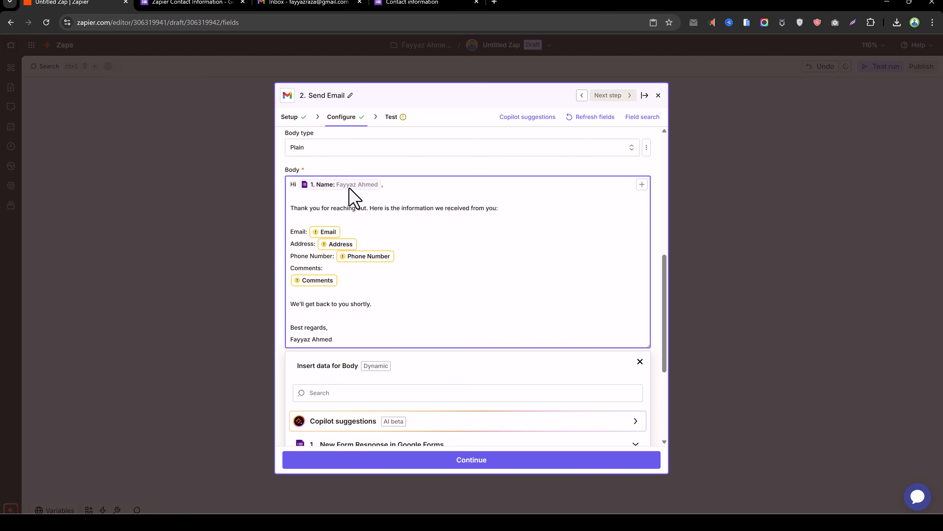
pyautogui.click(325, 231)
pyautogui.press('BackSpace')
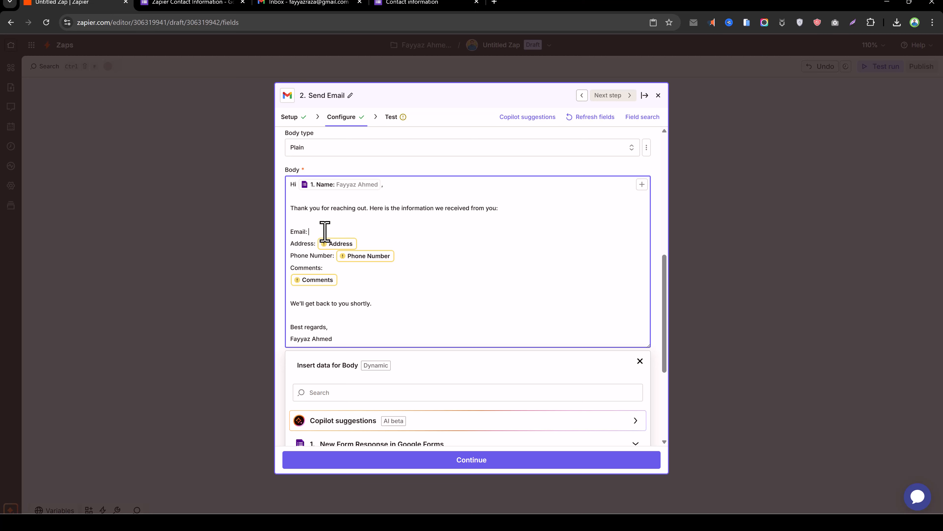
pyautogui.scroll(-1, 352, 379)
pyautogui.scroll(-2, 352, 394)
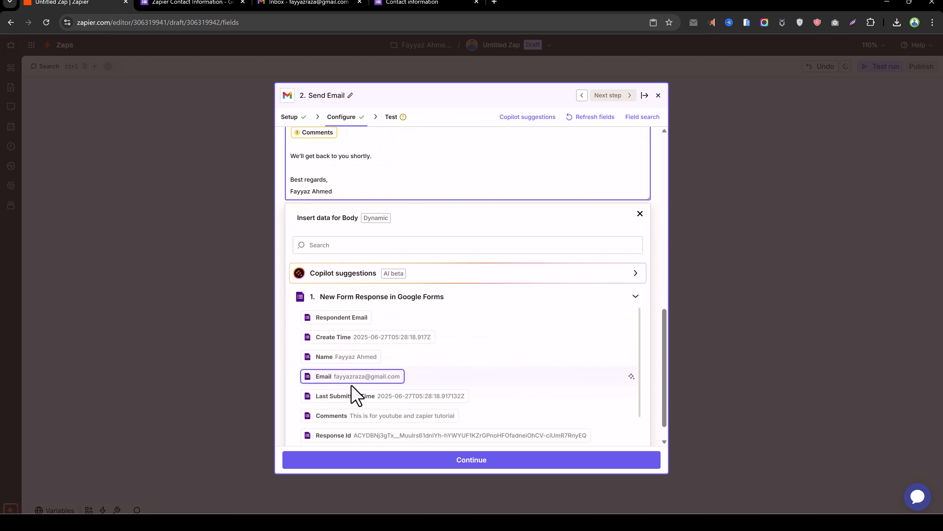
pyautogui.click(360, 378)
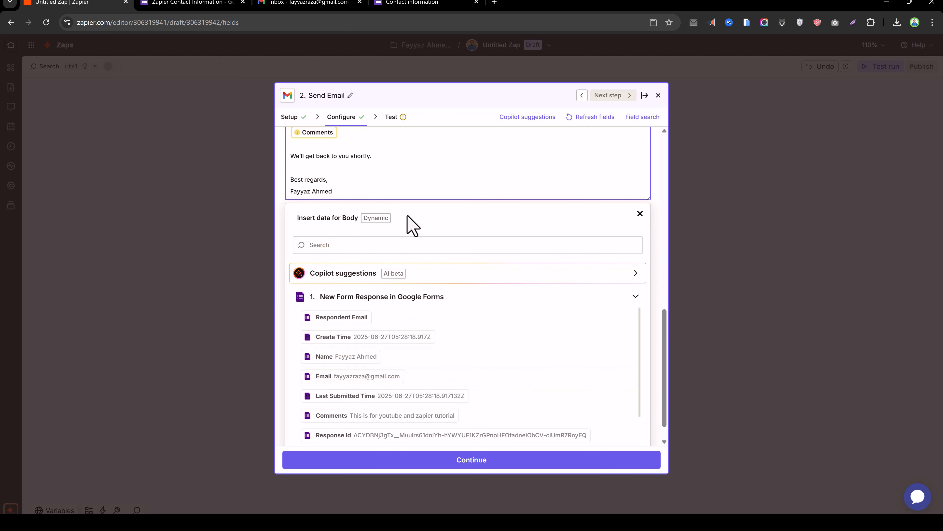
pyautogui.scroll(2, 409, 219)
pyautogui.scroll(1, 347, 204)
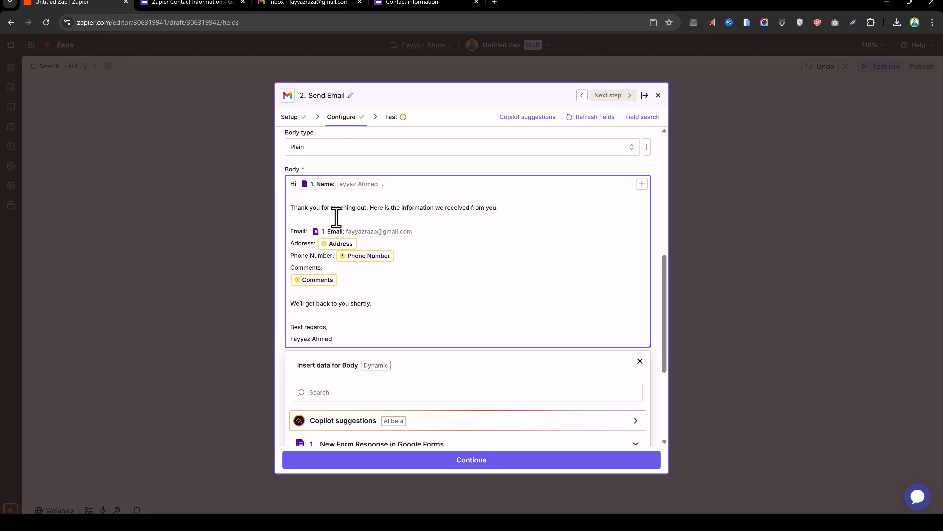
# Map the form's Address and Phone number fields onto the Address and Phone Number lines
pyautogui.click(336, 243)
pyautogui.scroll(-1, 336, 243)
pyautogui.scroll(-5, 368, 379)
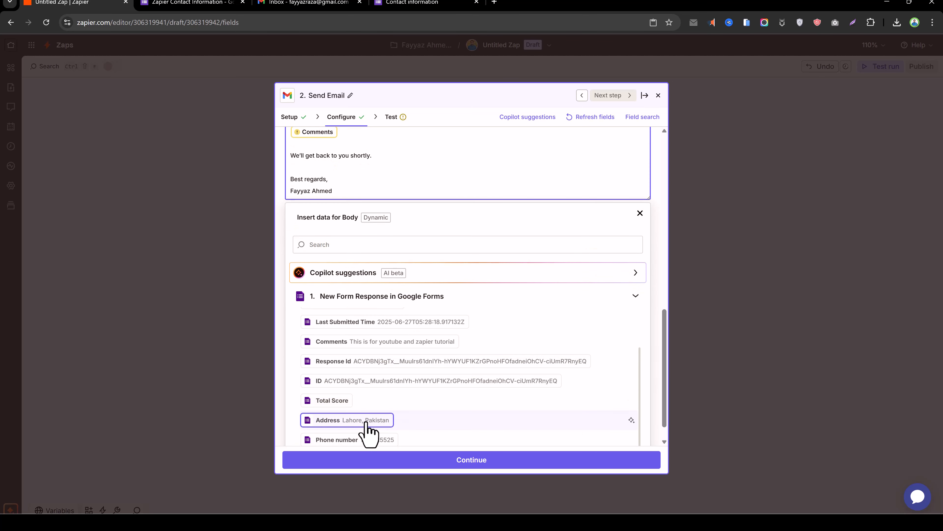
pyautogui.click(366, 421)
pyautogui.scroll(4, 353, 178)
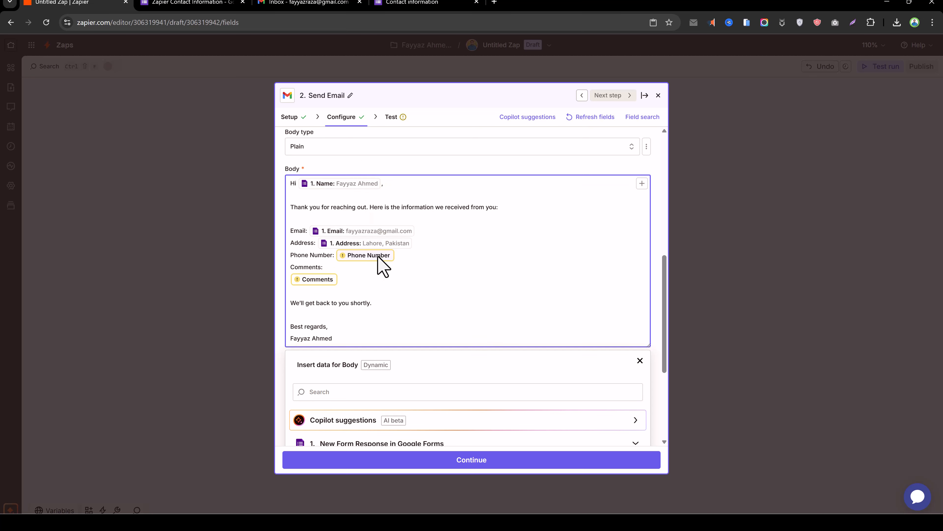
pyautogui.click(377, 255)
pyautogui.press('BackSpace')
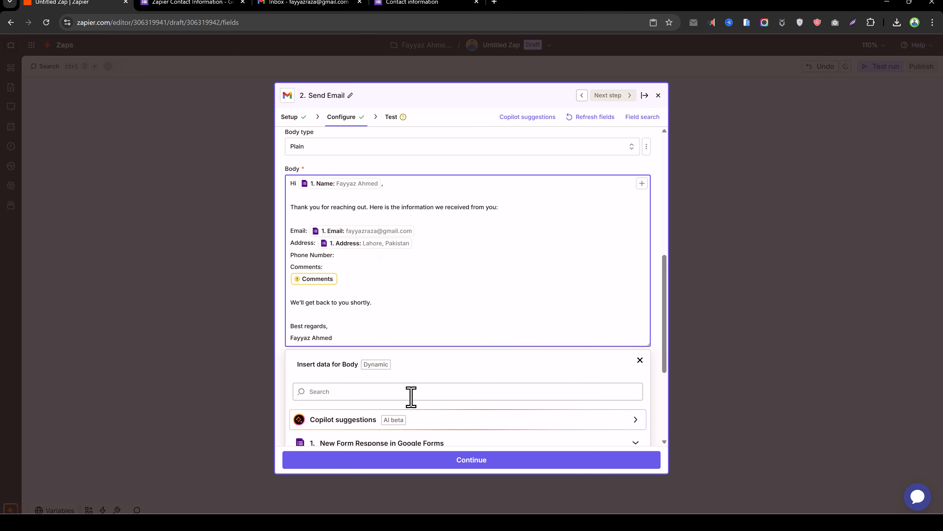
pyautogui.scroll(-5, 411, 399)
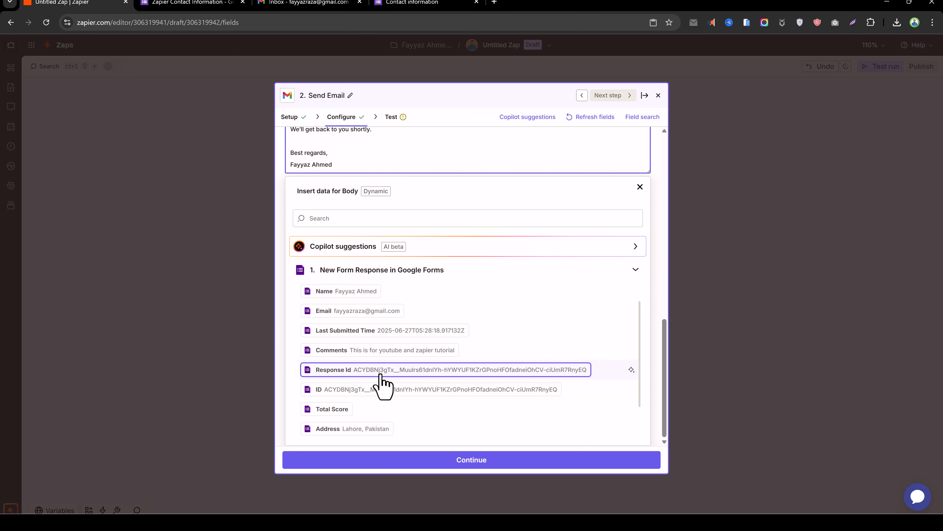
pyautogui.scroll(-3, 383, 386)
pyautogui.click(375, 387)
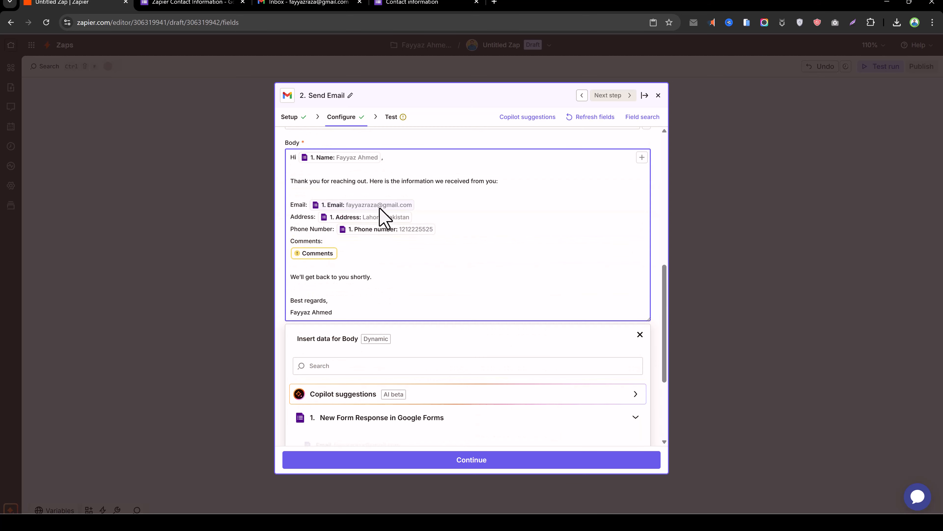
# Clear the Comments placeholder and the blank line below Comments:, then review the body
pyautogui.click(318, 253)
pyautogui.press('BackSpace')
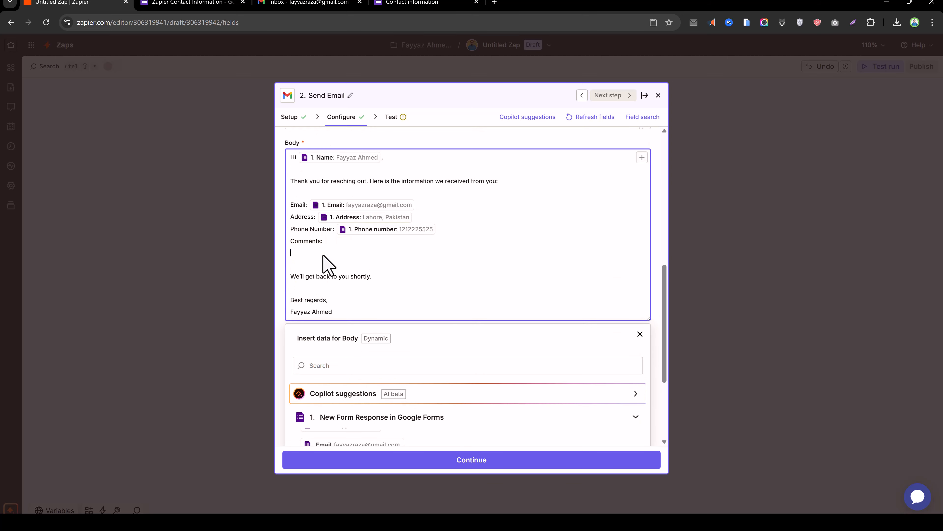
pyautogui.scroll(1, 323, 253)
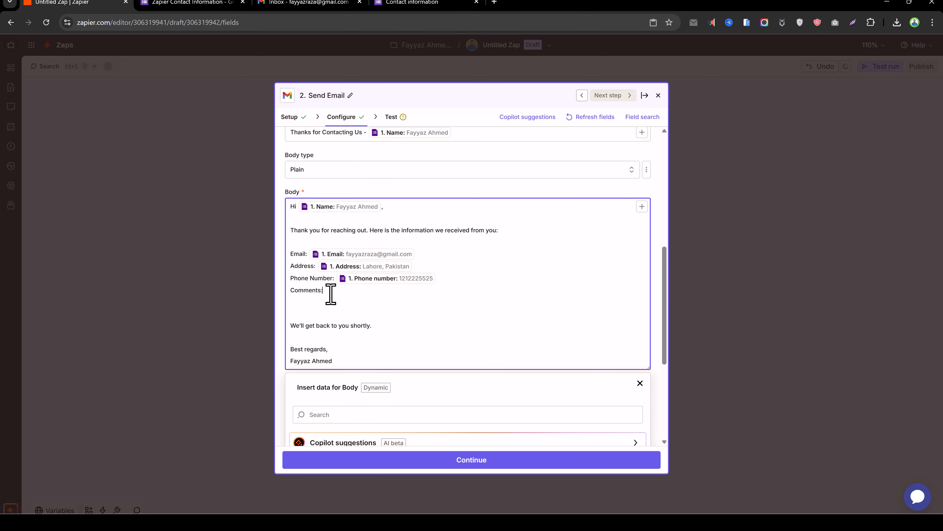
pyautogui.press('BackSpace')
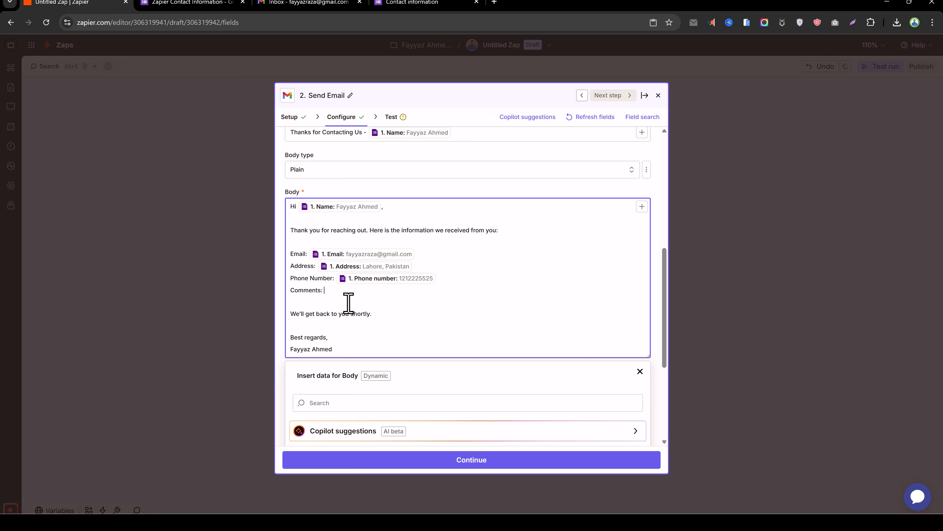
pyautogui.scroll(-5, 371, 424)
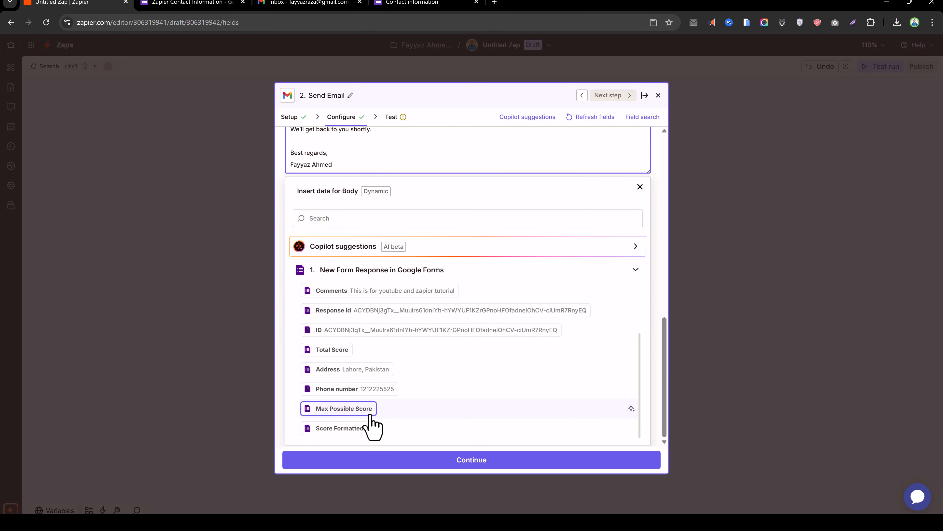
pyautogui.scroll(2, 396, 361)
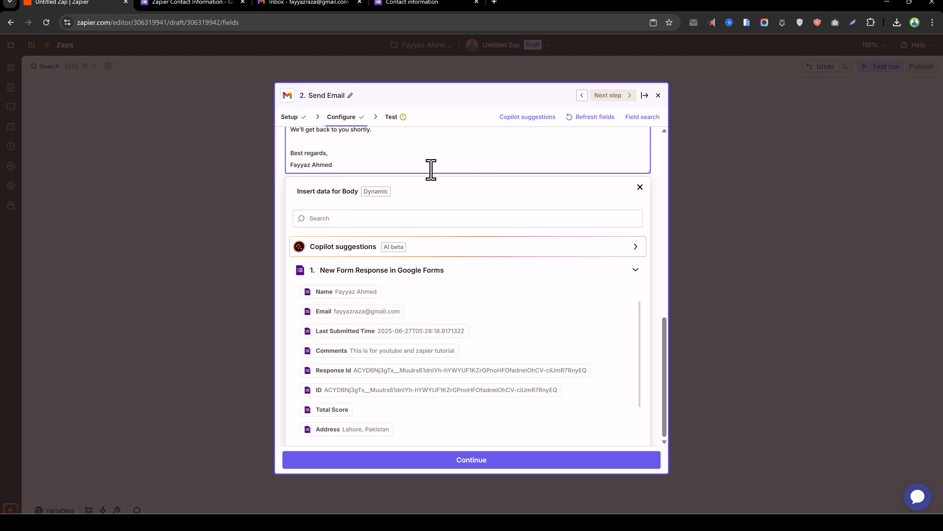
pyautogui.scroll(4, 430, 168)
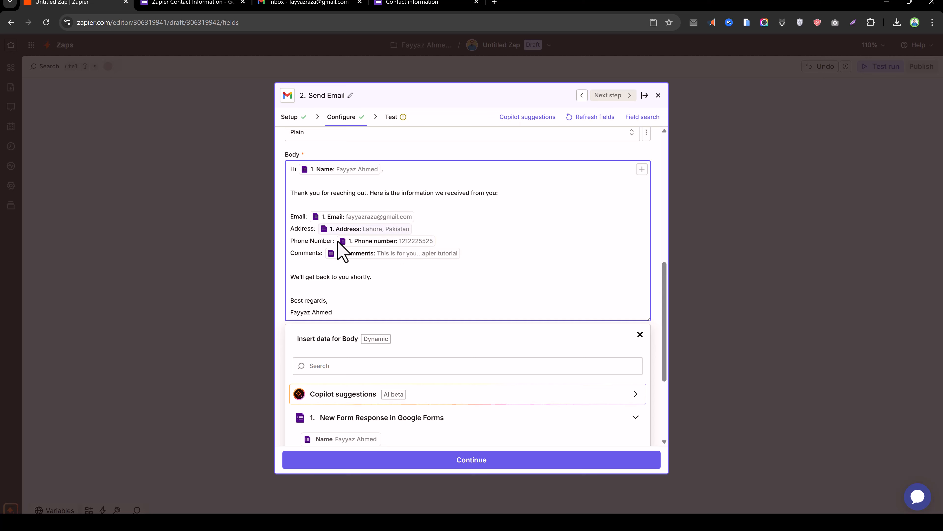
pyautogui.scroll(-4, 381, 269)
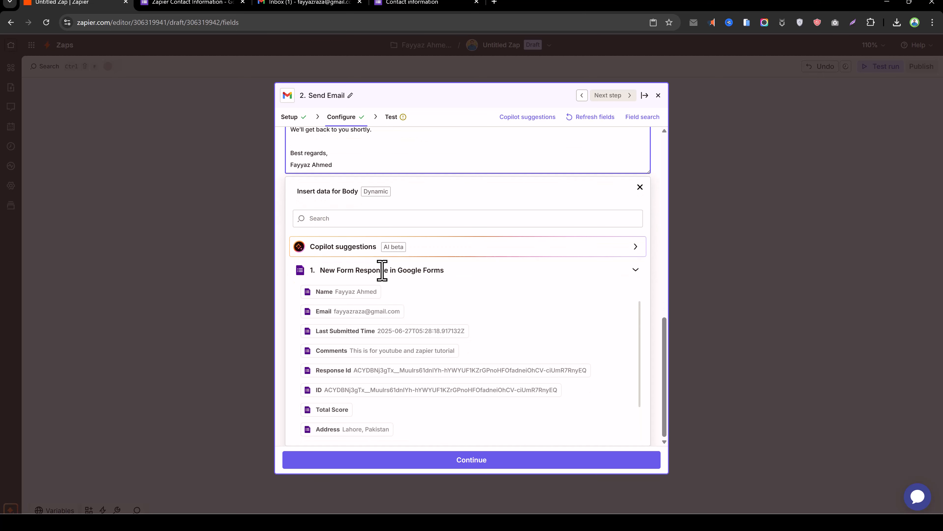
# Continue past the Gmail setup and run Test step to send a sample email
pyautogui.click(471, 461)
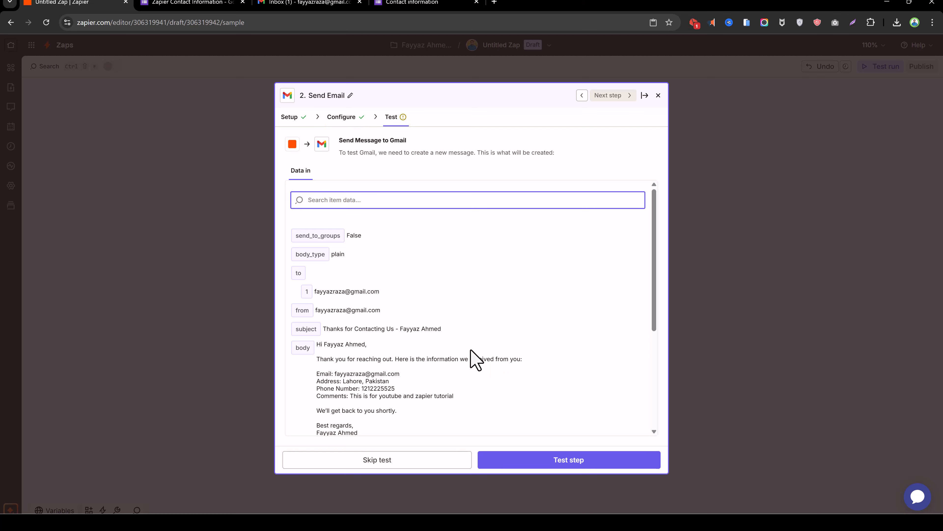
pyautogui.scroll(-2, 448, 331)
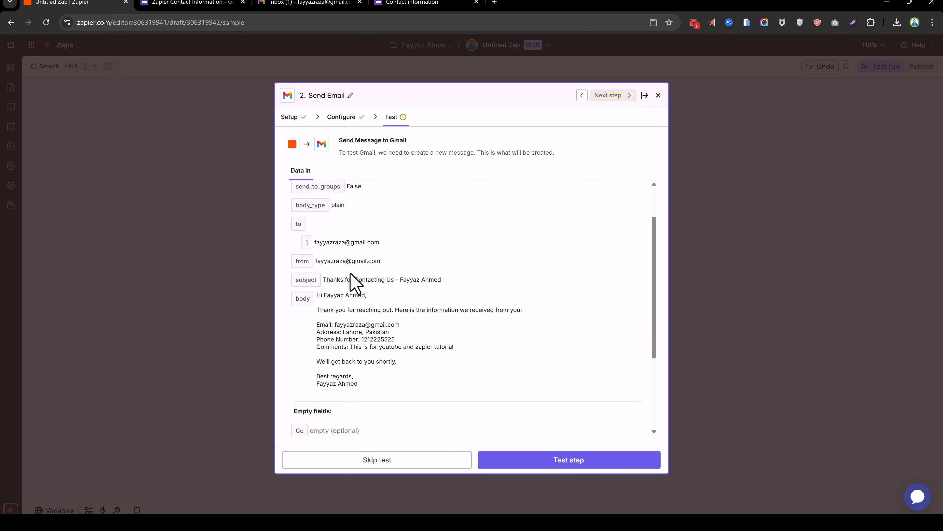
pyautogui.click(543, 458)
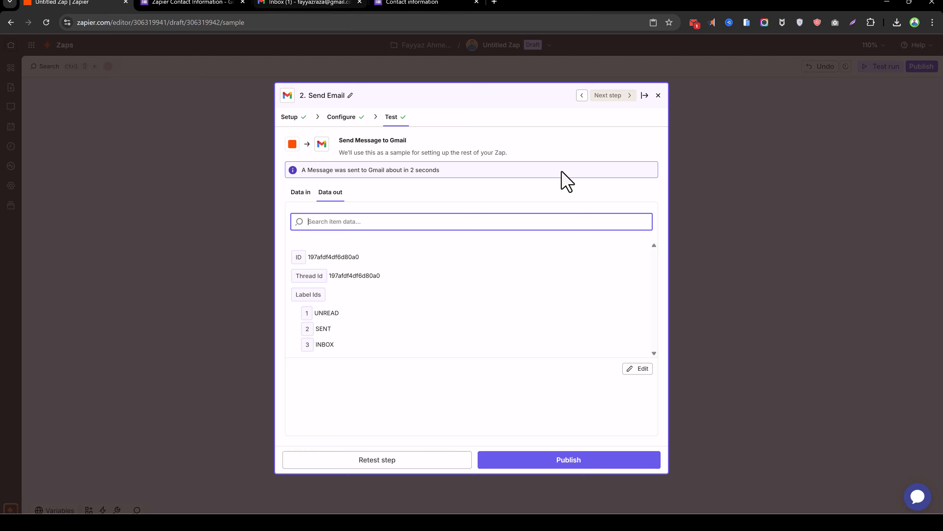
# Refresh Gmail, open the 'Thanks for Contacting Us' test email to check it, then return to Zapier
pyautogui.click(297, 6)
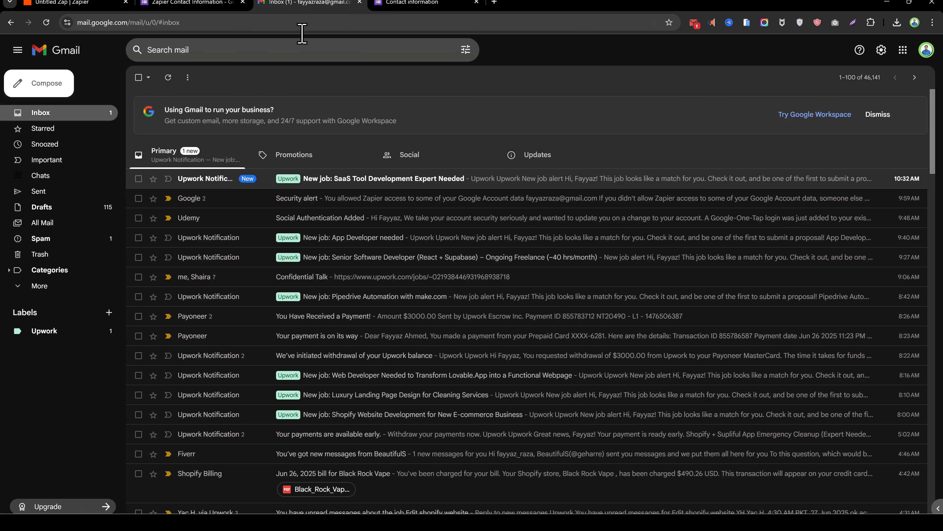
pyautogui.click(45, 113)
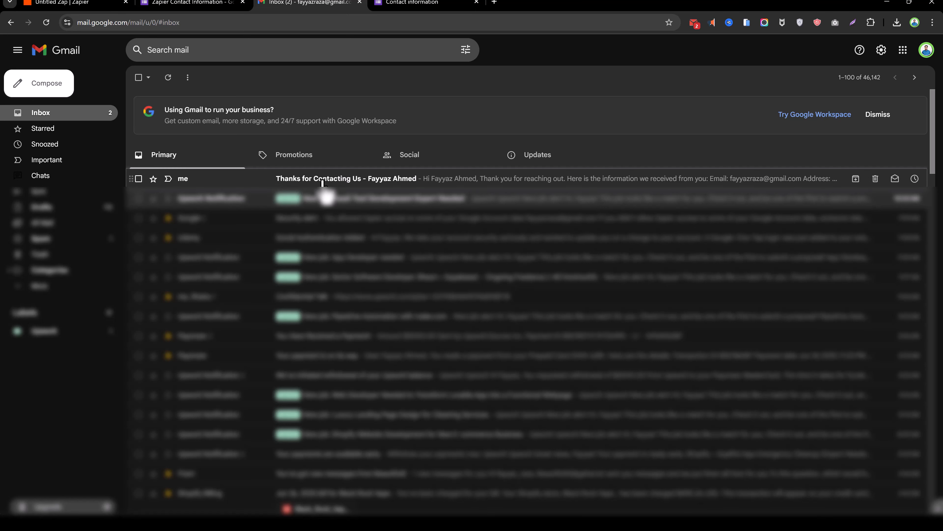
pyautogui.click(322, 179)
pyautogui.moveTo(173, 170); pyautogui.dragTo(255, 269)
pyautogui.click(339, 235)
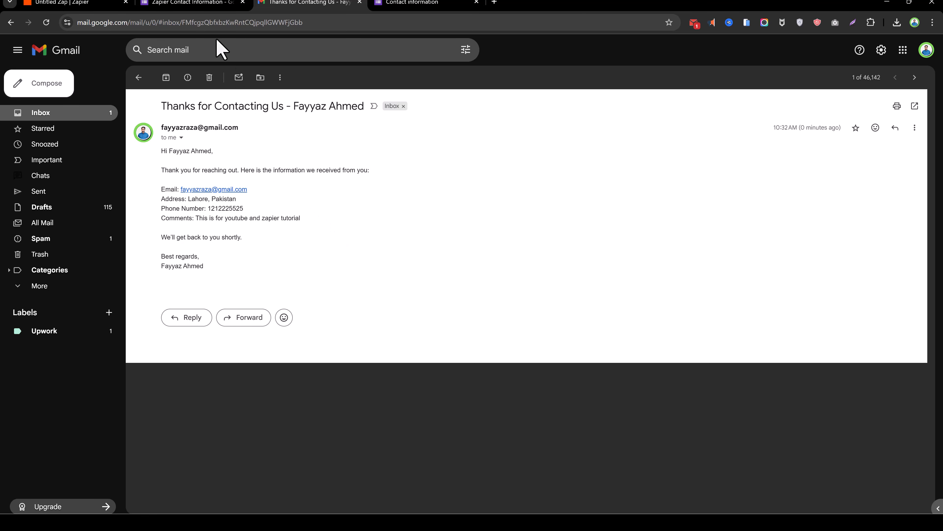
pyautogui.click(46, 4)
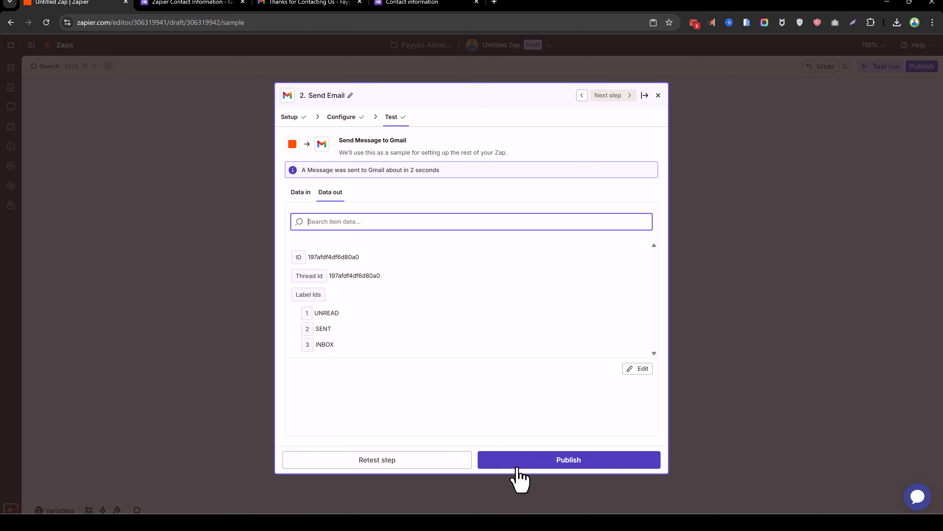
# Publish the Zap and dismiss the 'Your Zap is on!' message
pyautogui.click(525, 465)
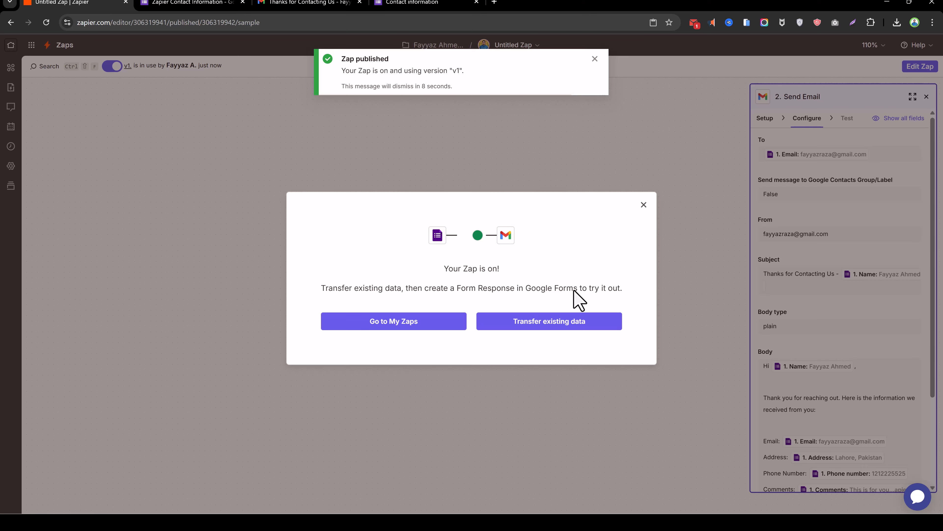
pyautogui.click(644, 205)
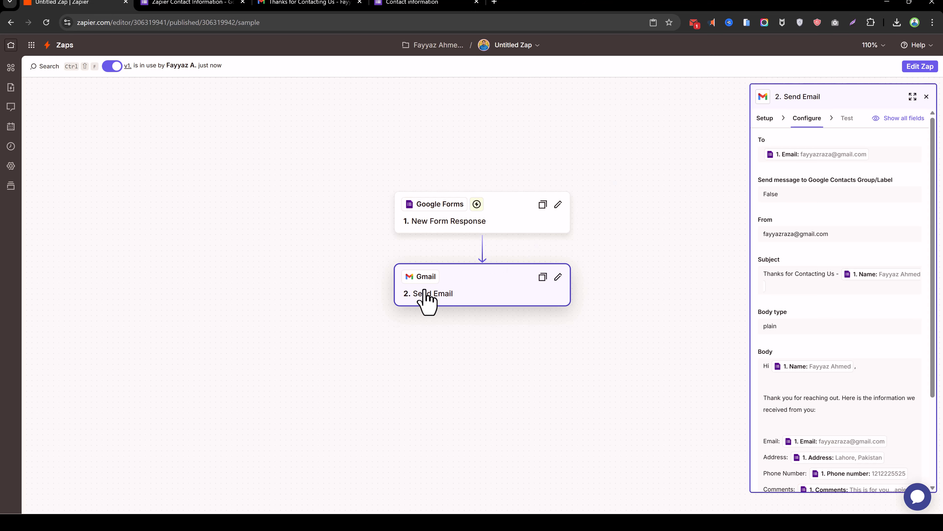
# Review the received email's personalized body in Gmail, then go back to the Zap editor
pyautogui.click(298, 4)
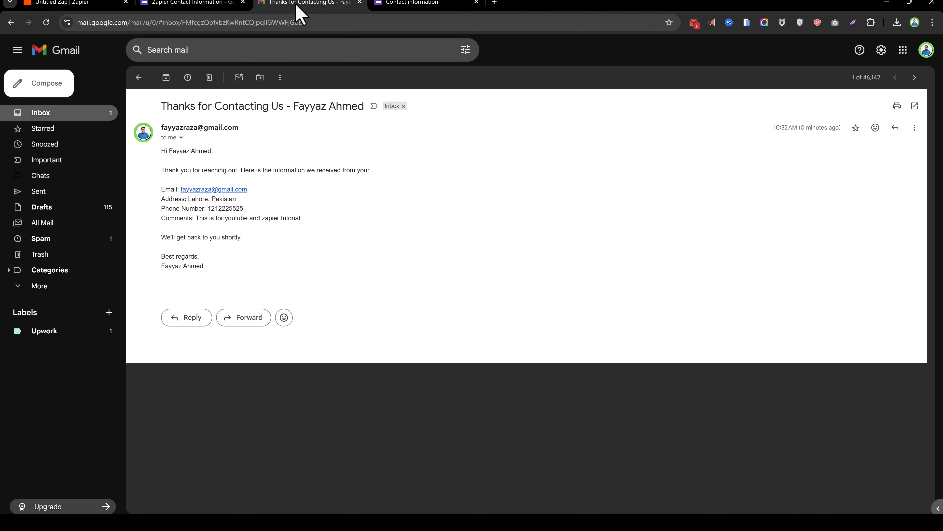
pyautogui.moveTo(263, 257); pyautogui.dragTo(170, 150)
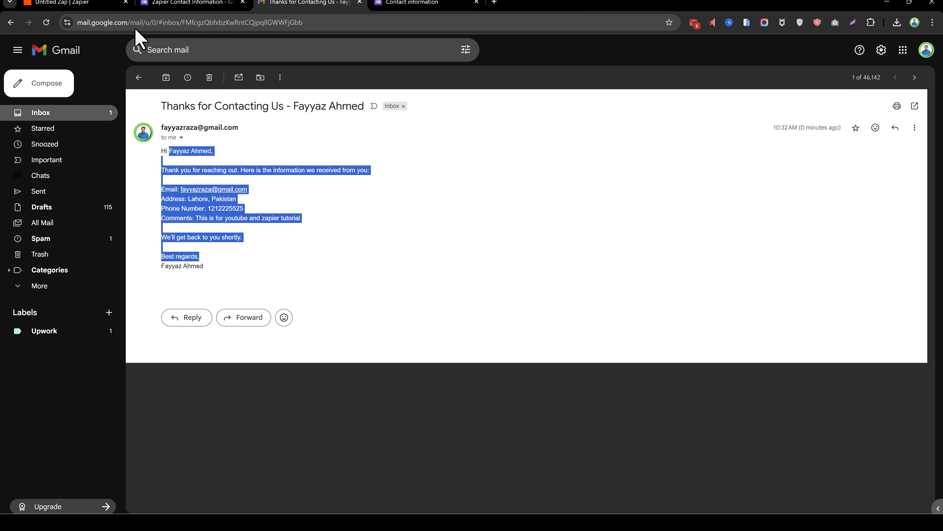
pyautogui.click(89, 4)
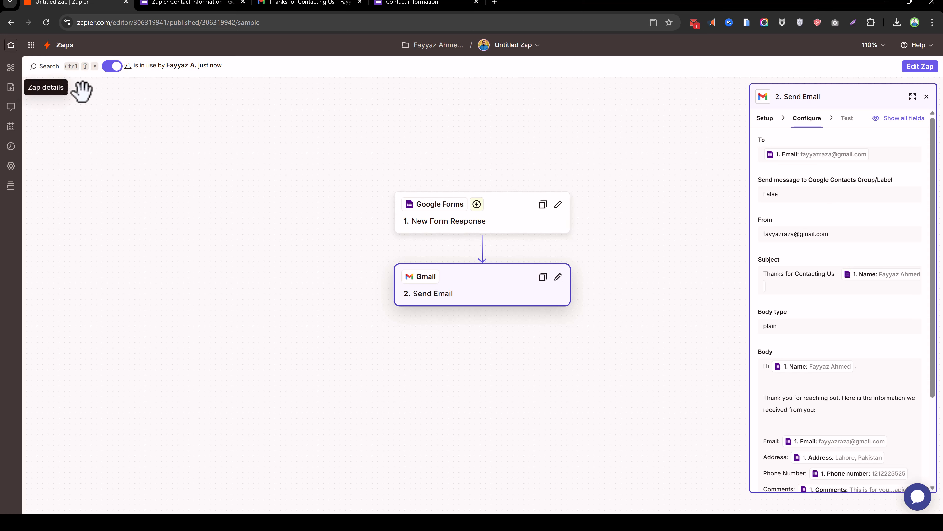
# Rename the Zap in the Zaps list from Untitled Zap to 'Send Email'
pyautogui.click(65, 45)
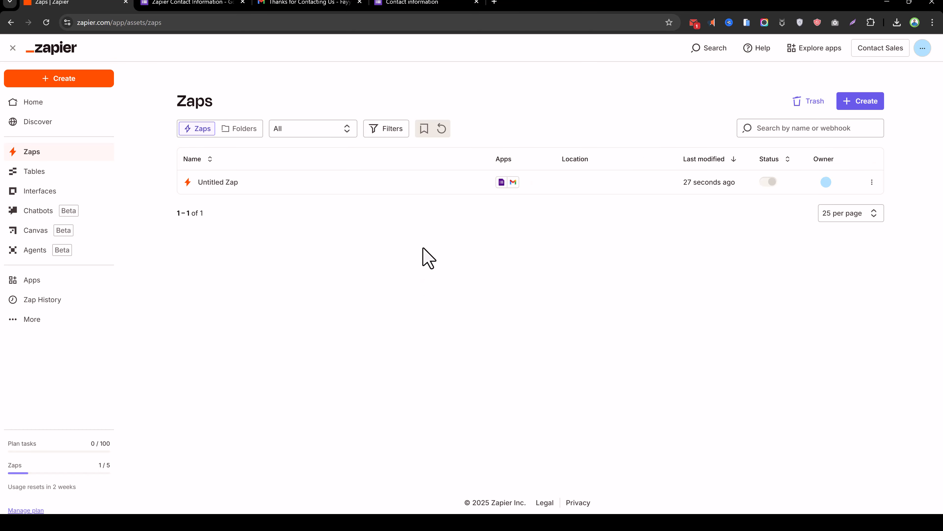
pyautogui.click(873, 183)
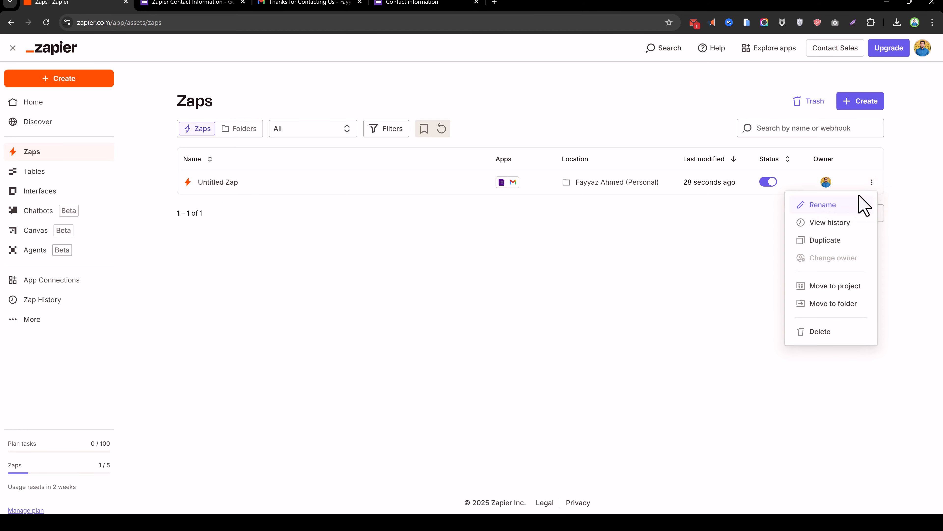
pyautogui.click(832, 205)
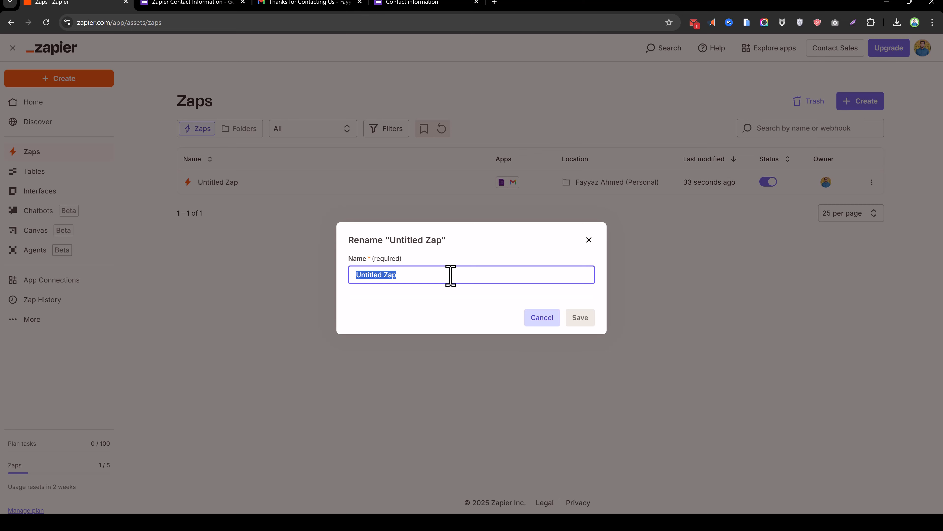
pyautogui.write('Send Email')
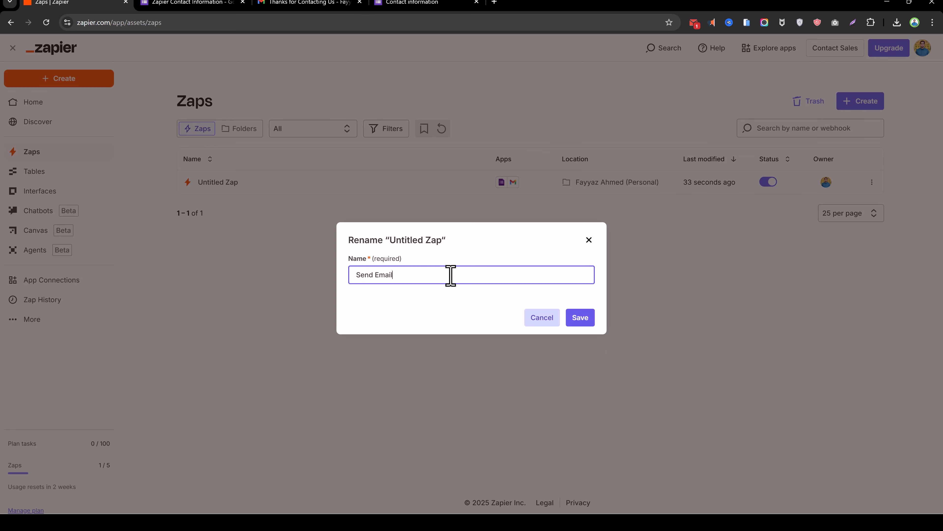
pyautogui.click(586, 321)
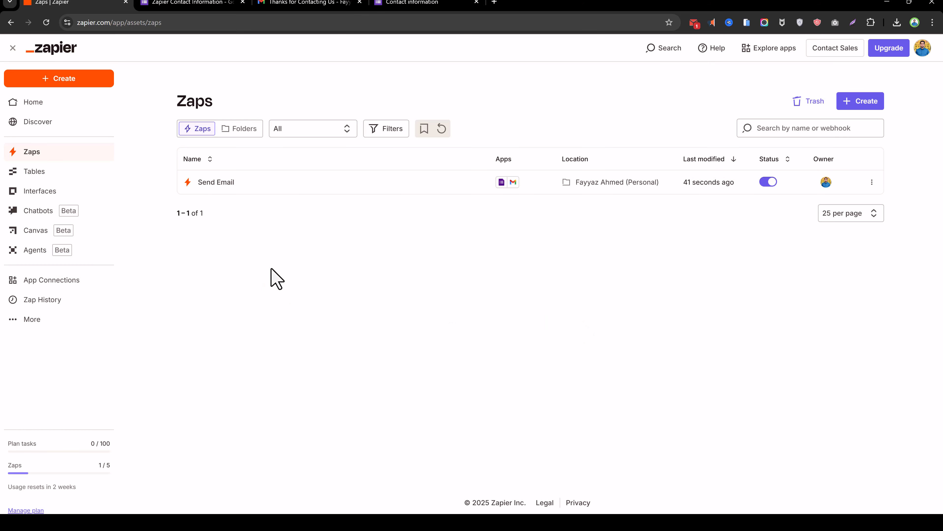